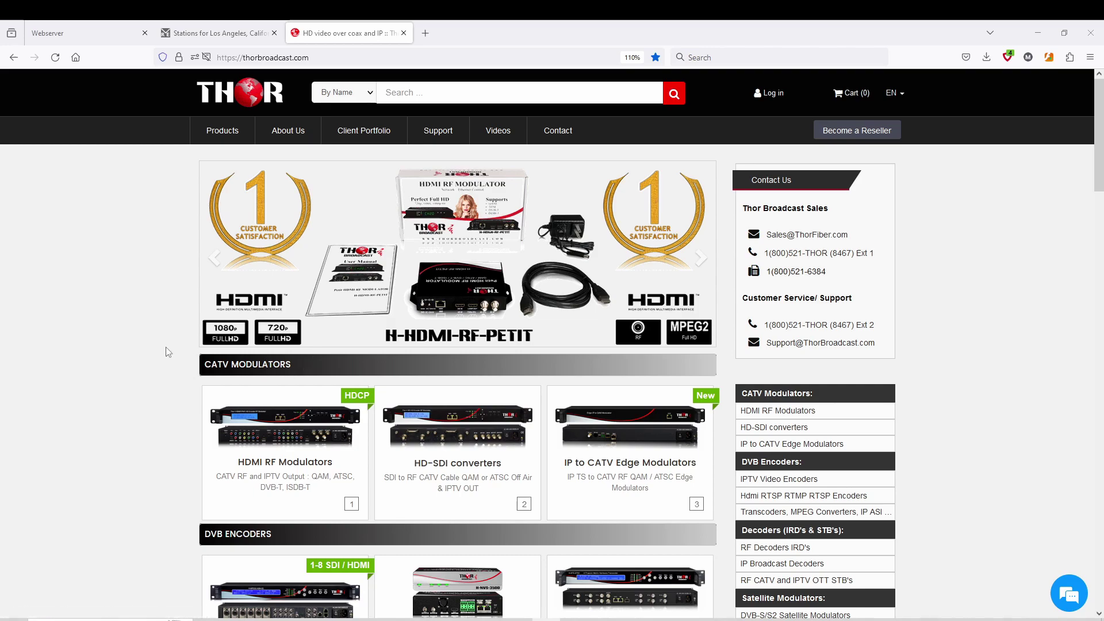
Open the RF Decoders IRD's category and scroll down to the H-16ATSC-IP 16 RF Tuners to IPTV listing.
{"action": "scroll", "coordinate": [192, 406], "scroll_direction": "down", "scroll_amount": 5}
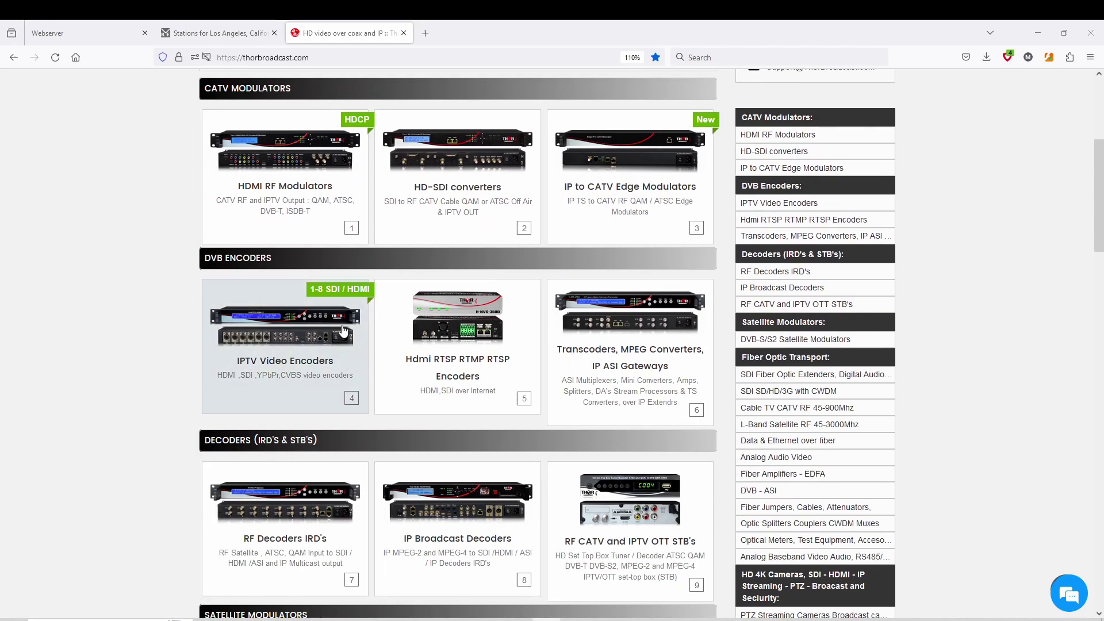
{"action": "scroll", "coordinate": [285, 454], "scroll_direction": "down", "scroll_amount": 3}
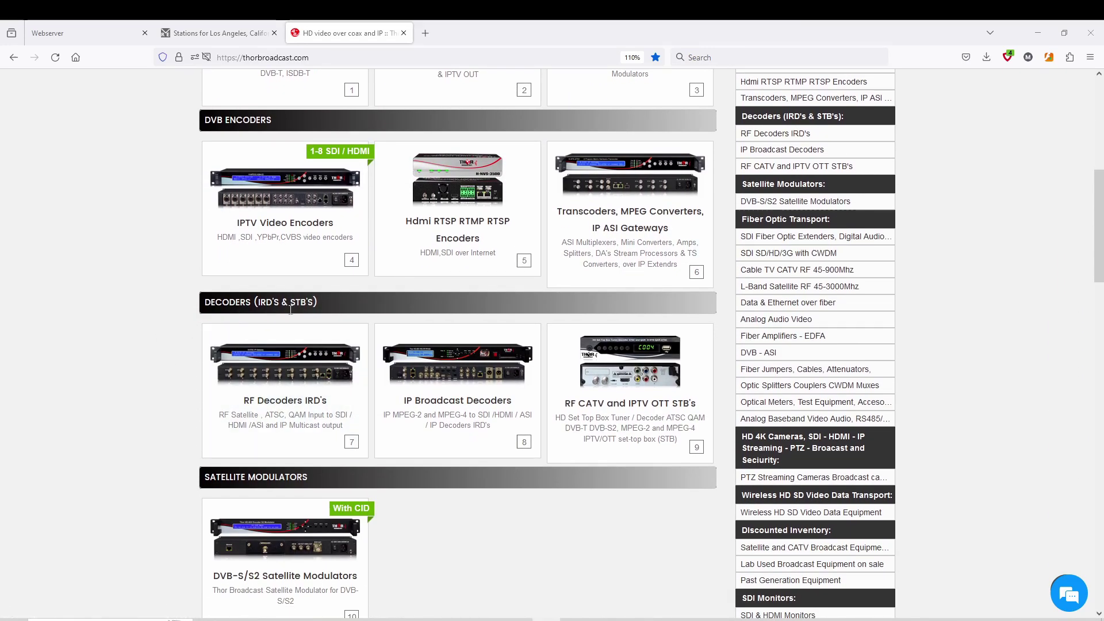
{"action": "left_click", "coordinate": [274, 366]}
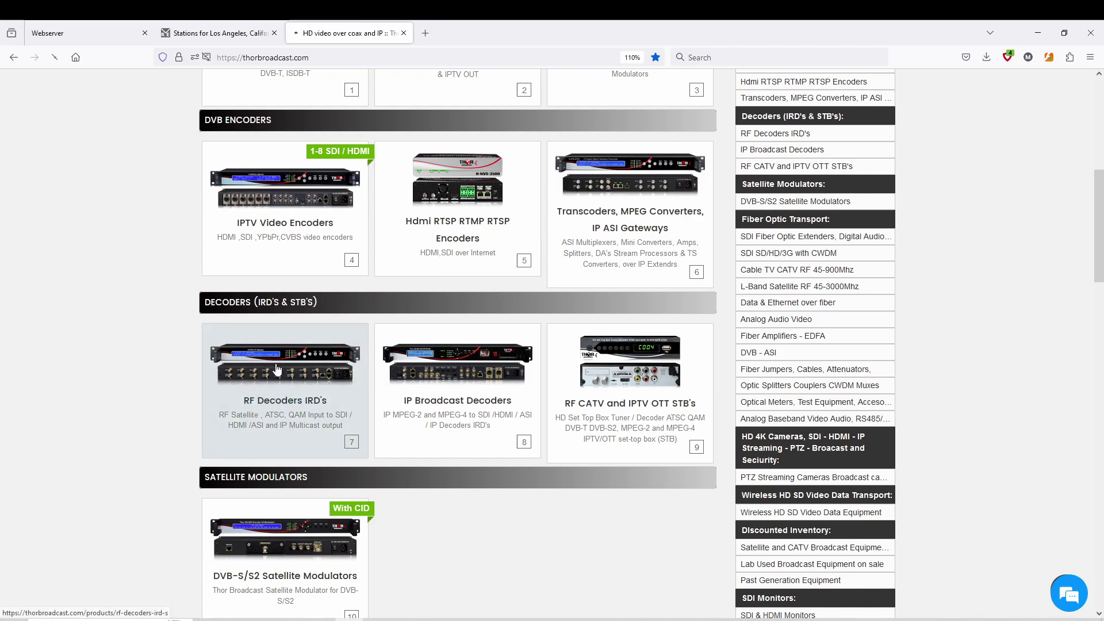
{"action": "scroll", "coordinate": [367, 412], "scroll_direction": "down", "scroll_amount": 5}
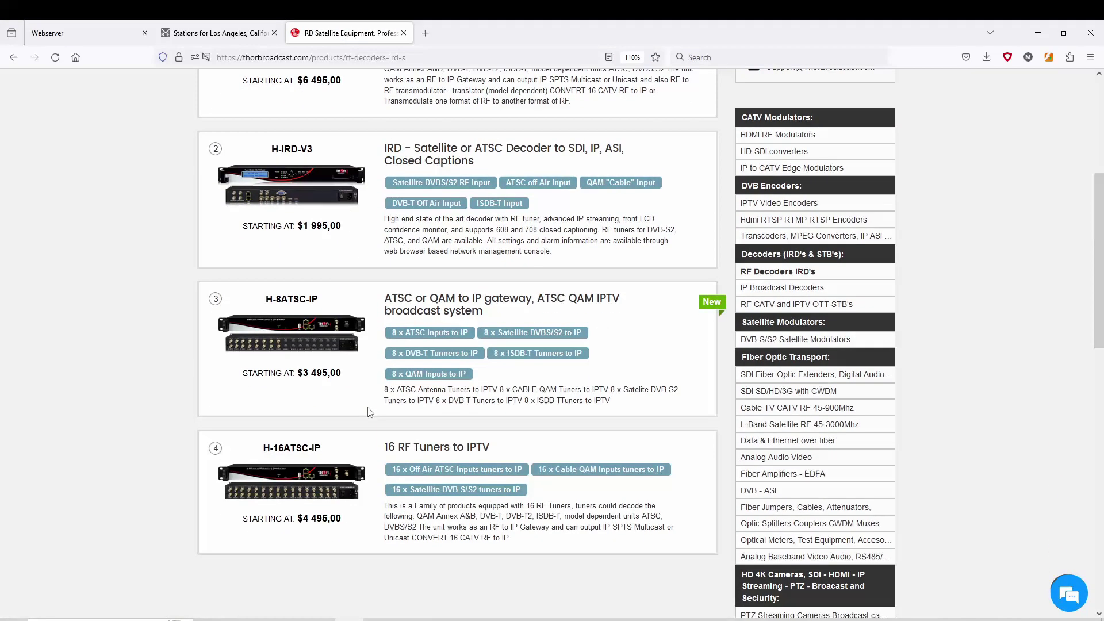
Open the 16 RF Tuners to IPTV product page and view its front and rear panel photos, including full screen.
{"action": "left_click", "coordinate": [454, 470]}
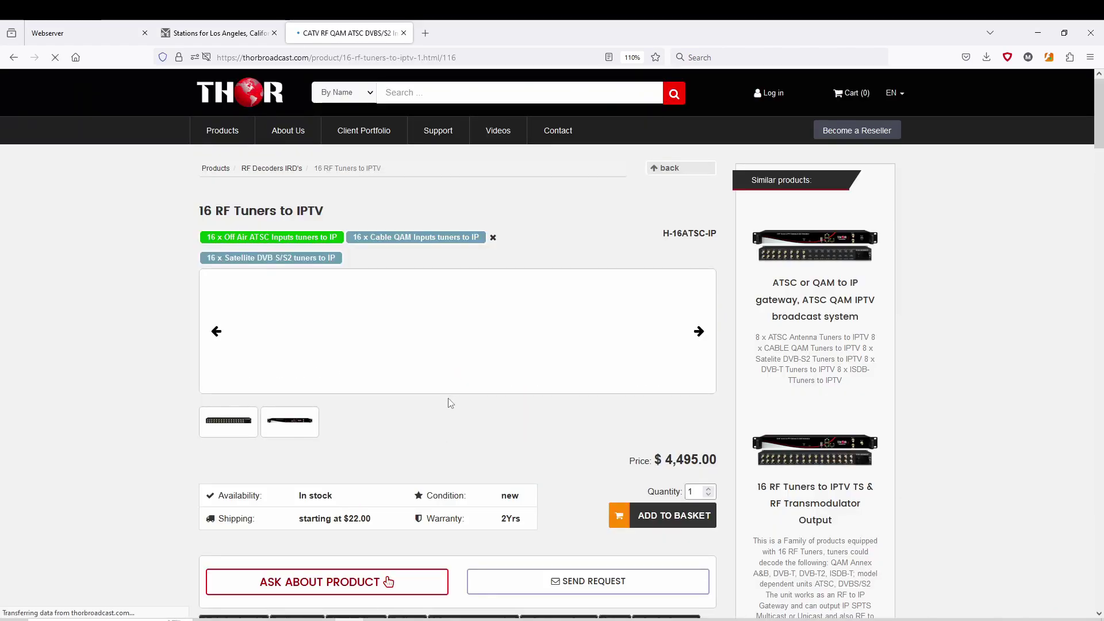
{"action": "left_click", "coordinate": [289, 422]}
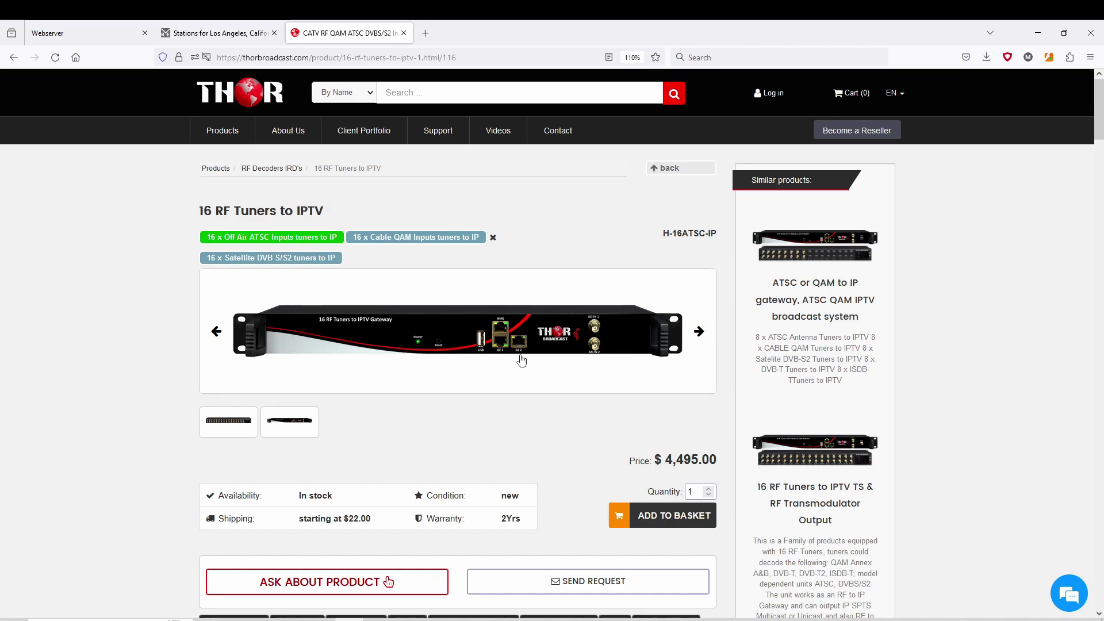
{"action": "left_click", "coordinate": [610, 330]}
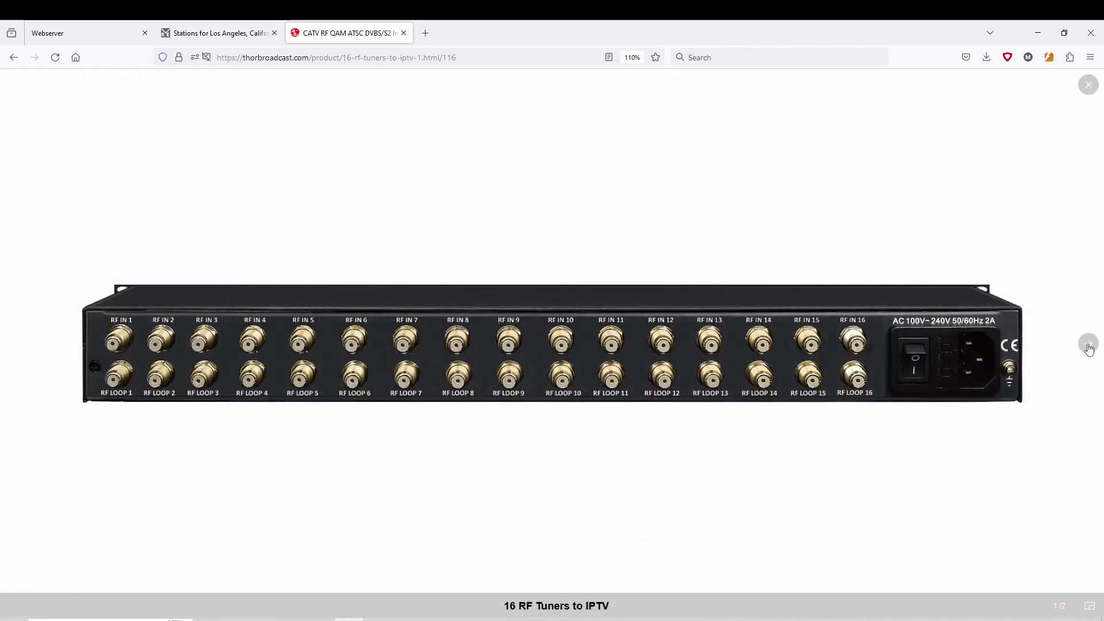
{"action": "left_click", "coordinate": [1088, 343]}
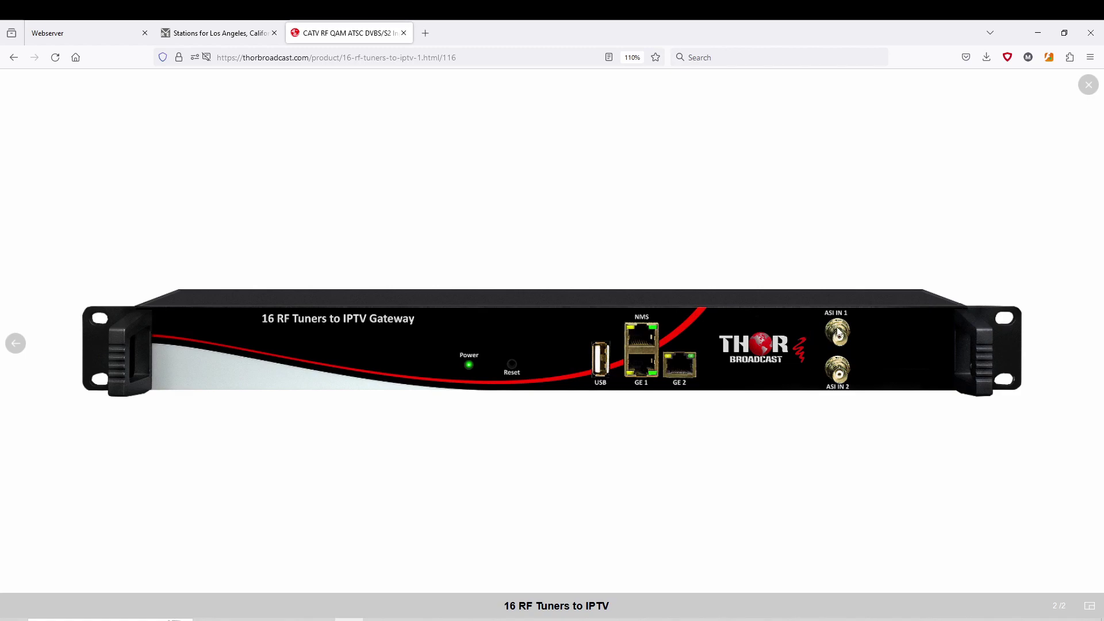
{"action": "left_click", "coordinate": [1088, 86]}
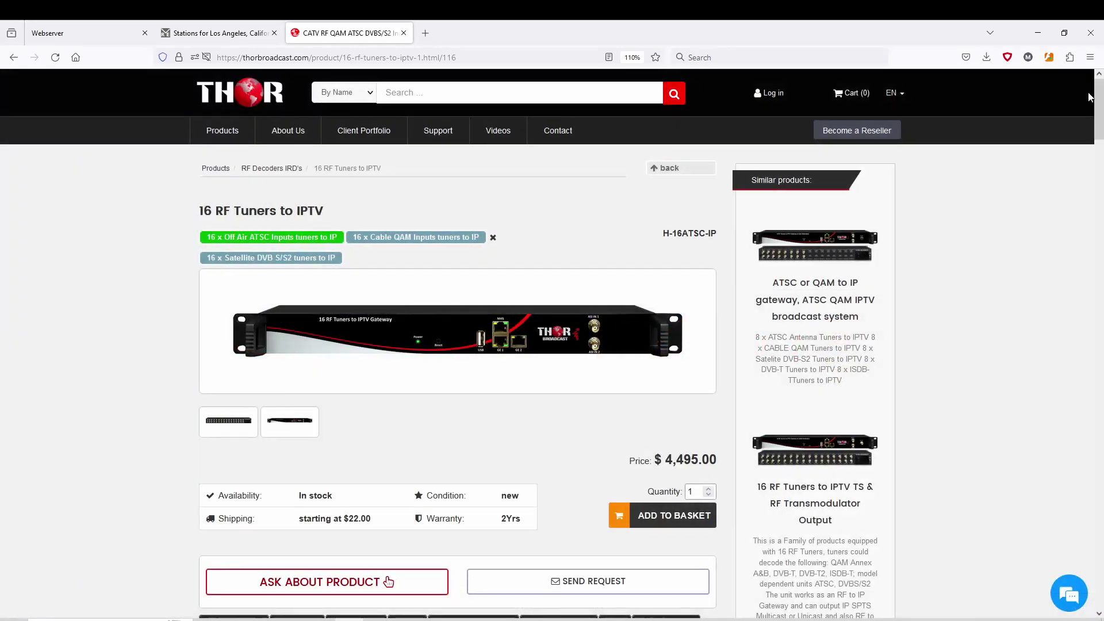
{"action": "left_click", "coordinate": [229, 424]}
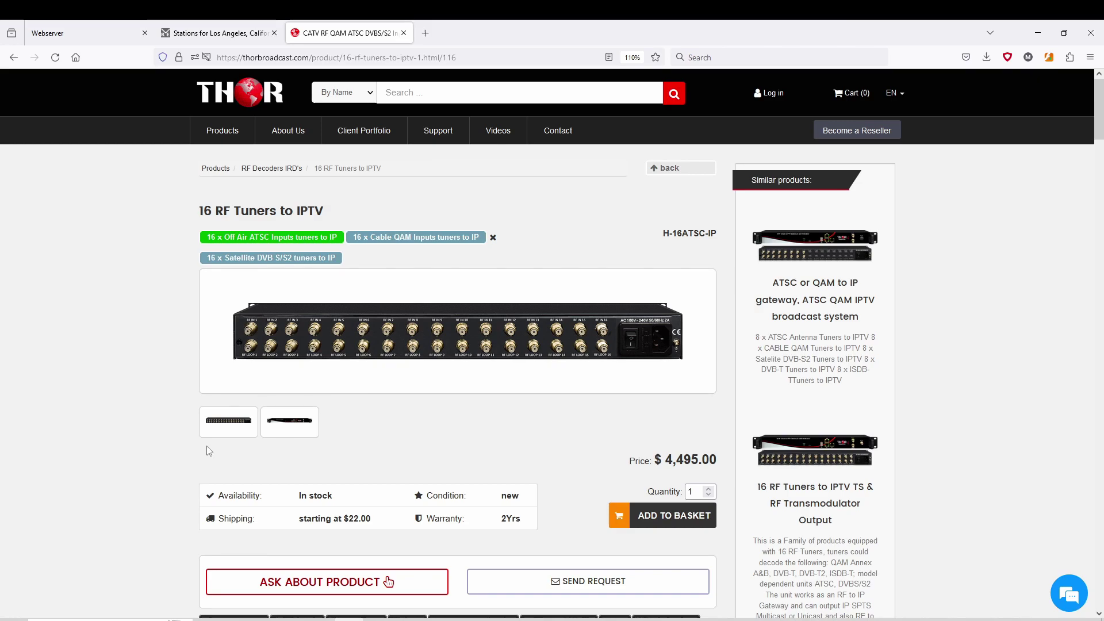
{"action": "left_click", "coordinate": [291, 427]}
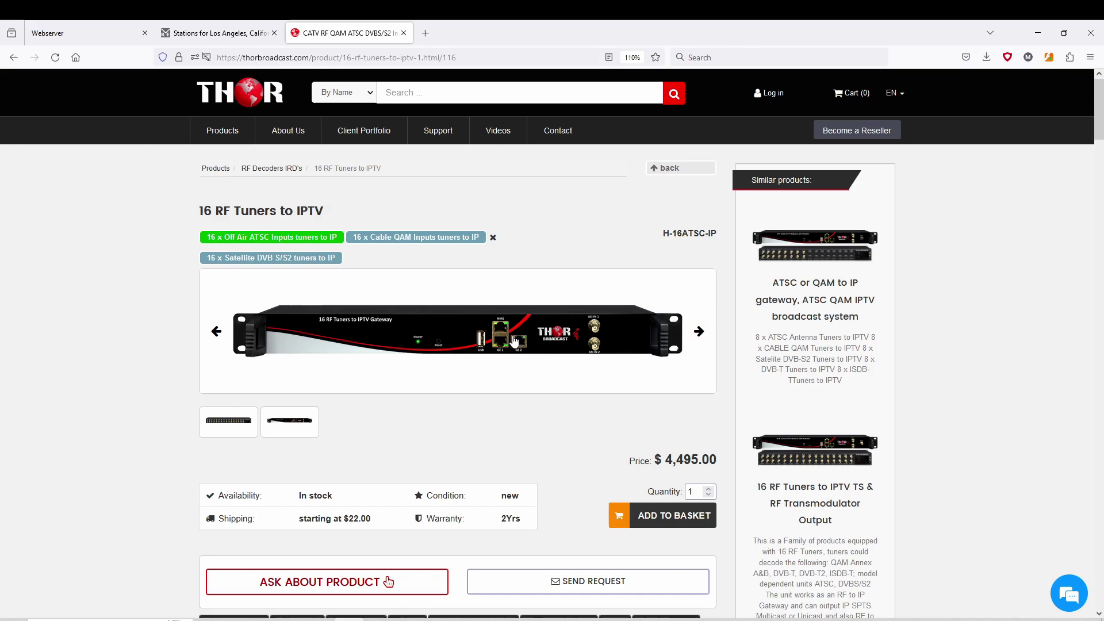
{"action": "scroll", "coordinate": [161, 378], "scroll_direction": "down", "scroll_amount": 15}
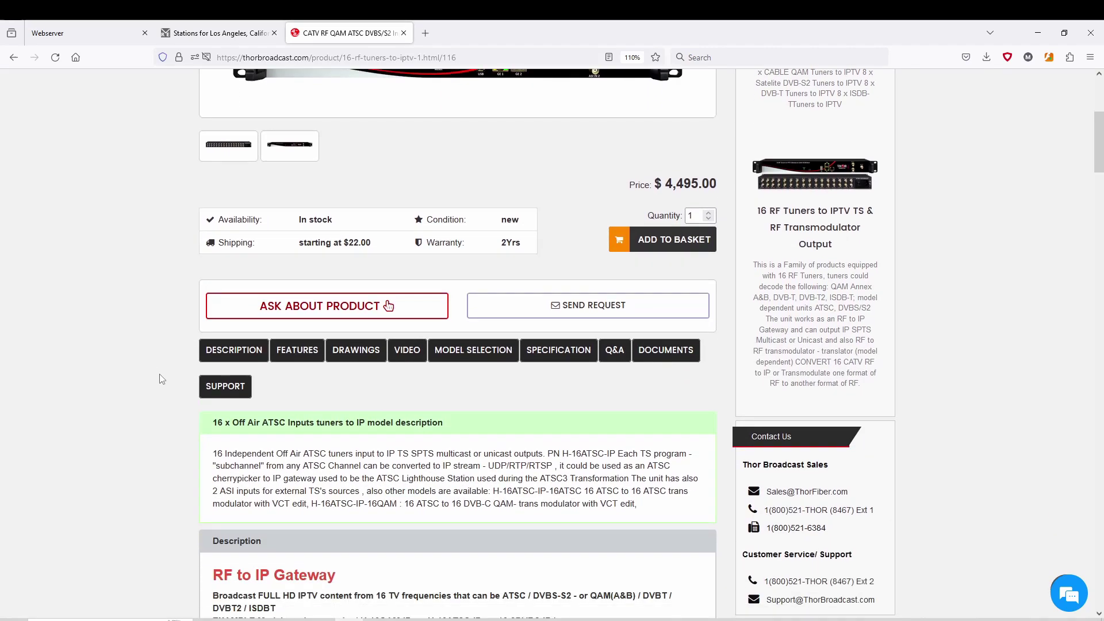
{"action": "scroll", "coordinate": [167, 402], "scroll_direction": "down", "scroll_amount": 10}
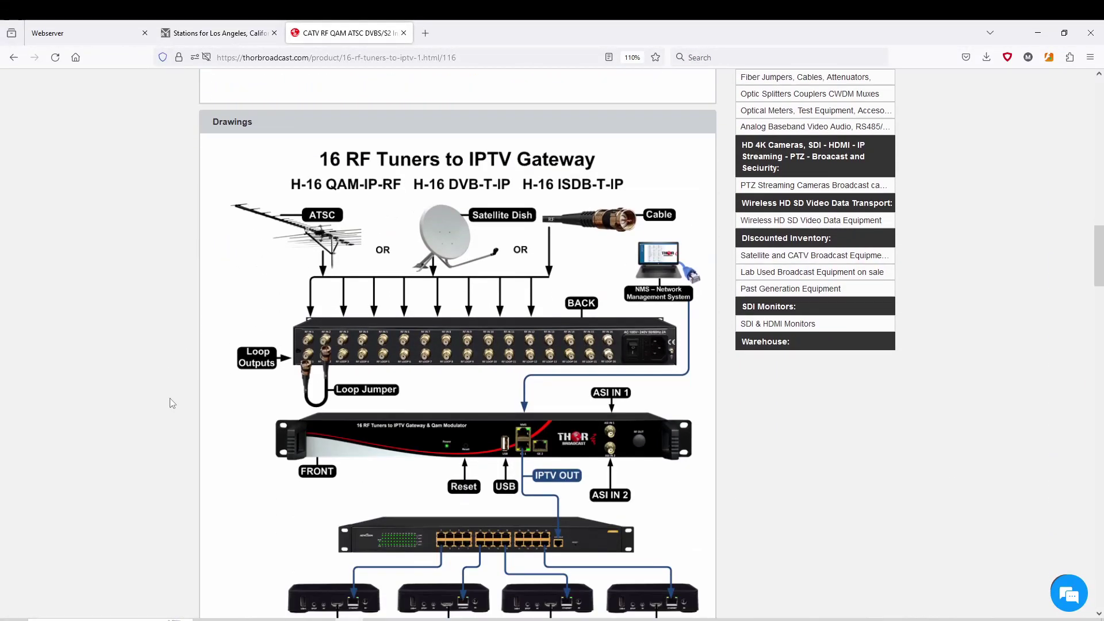
{"action": "scroll", "coordinate": [485, 294], "scroll_direction": "up", "scroll_amount": 4}
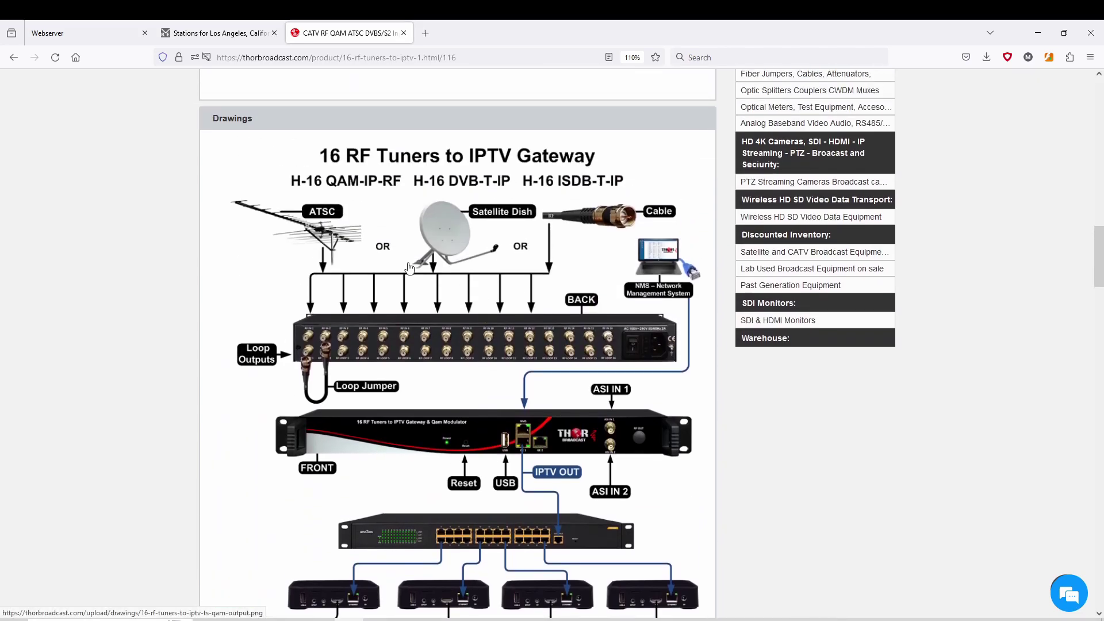
{"action": "scroll", "coordinate": [186, 460], "scroll_direction": "down", "scroll_amount": 3}
{"action": "scroll", "coordinate": [186, 460], "scroll_direction": "down", "scroll_amount": 15}
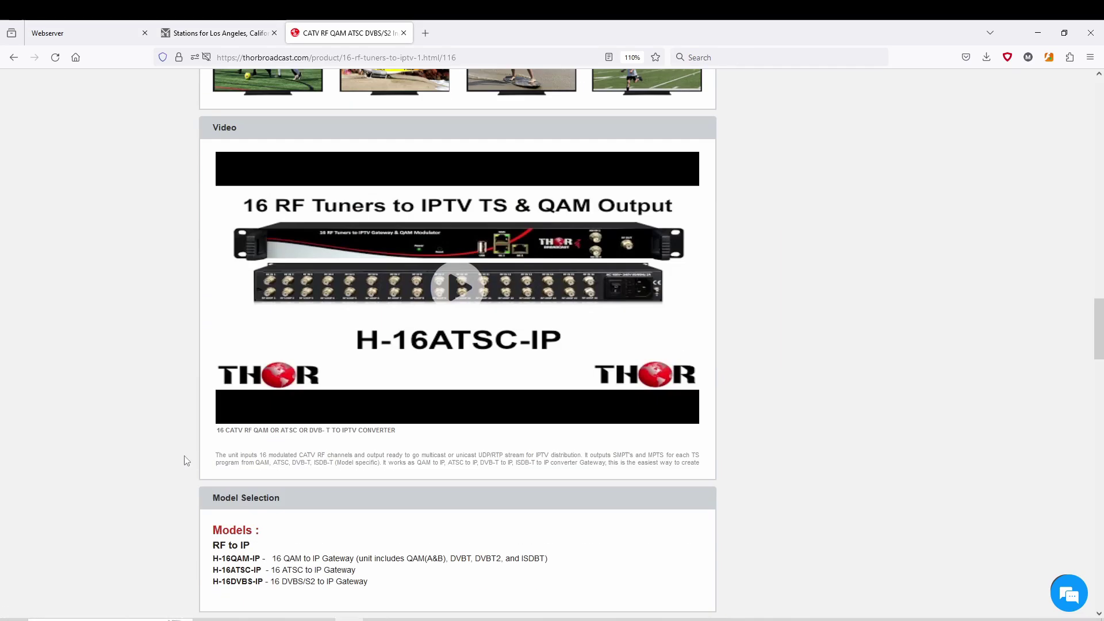
{"action": "scroll", "coordinate": [186, 460], "scroll_direction": "down", "scroll_amount": 15}
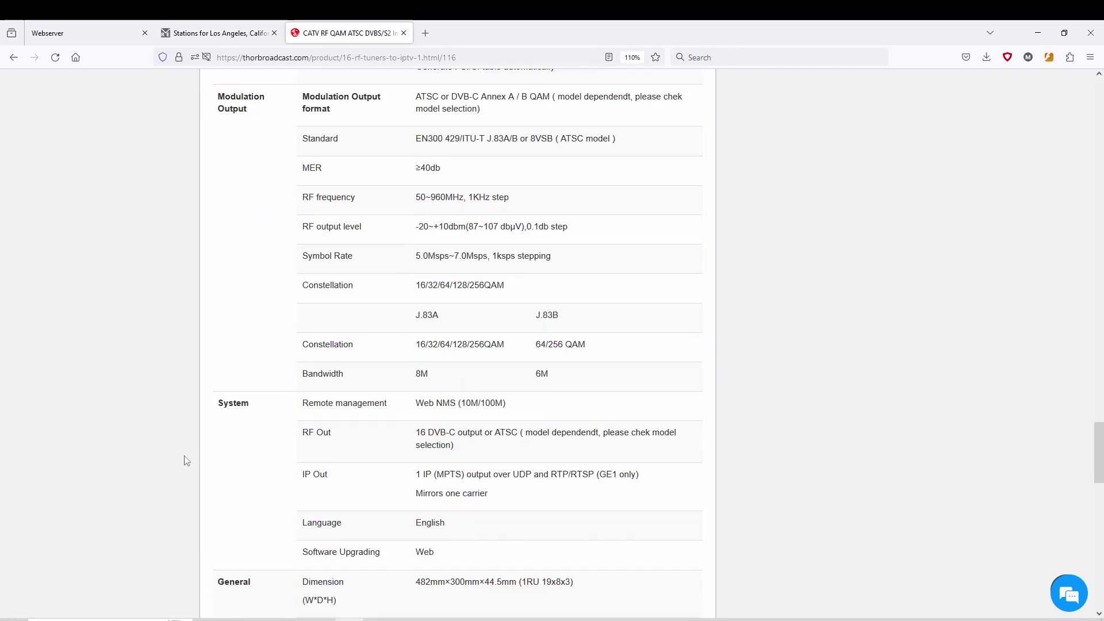
{"action": "scroll", "coordinate": [186, 461], "scroll_direction": "down", "scroll_amount": 5}
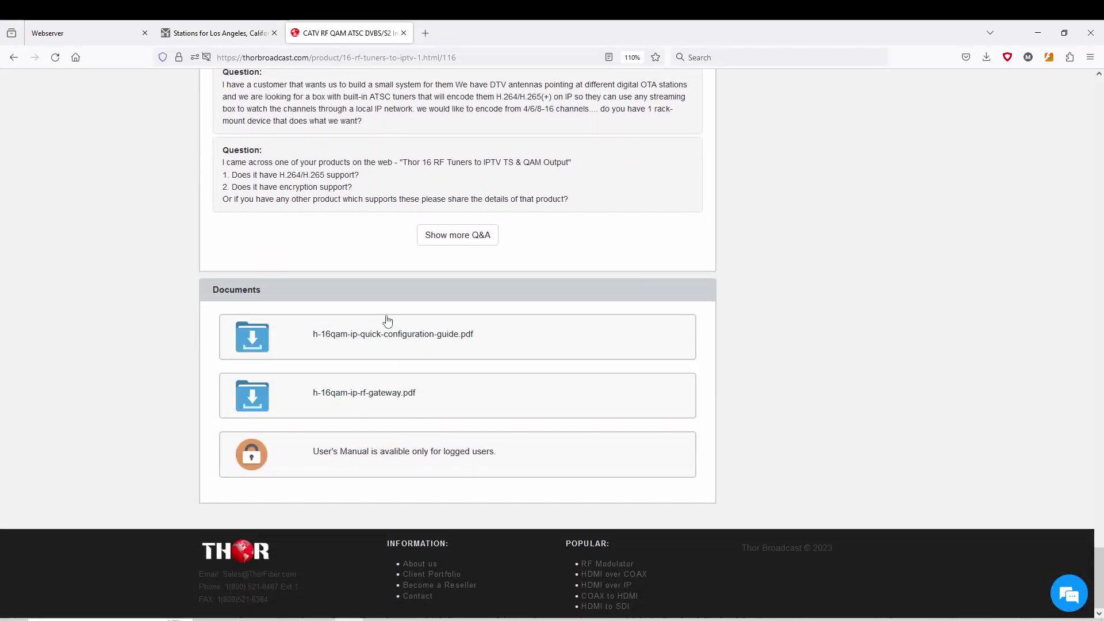
{"action": "scroll", "coordinate": [404, 446], "scroll_direction": "up", "scroll_amount": 20}
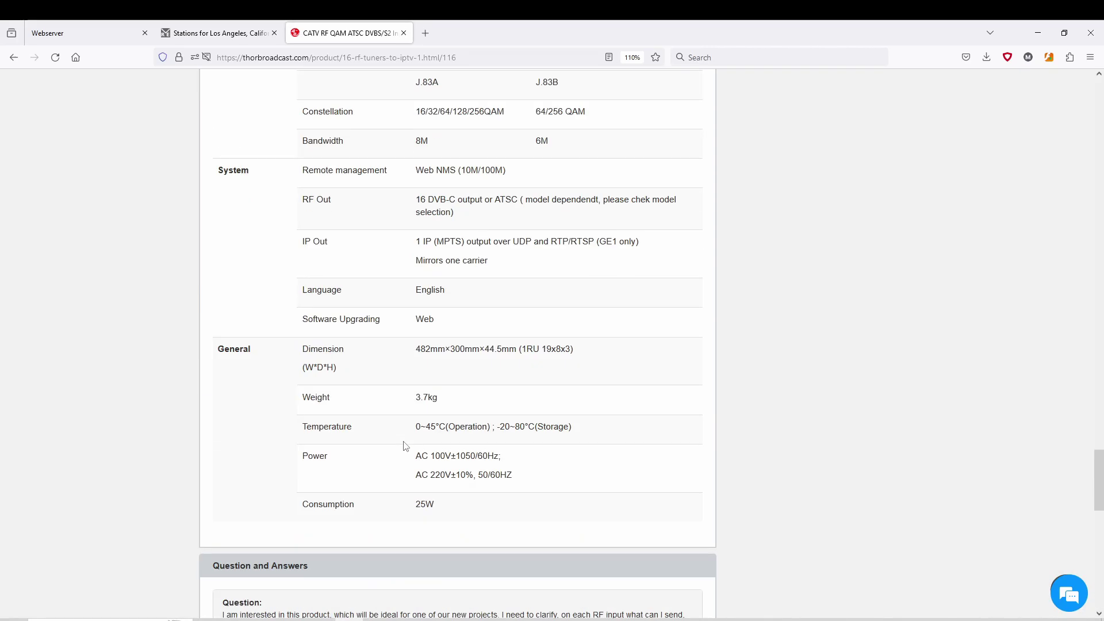
{"action": "scroll", "coordinate": [405, 446], "scroll_direction": "up", "scroll_amount": 10}
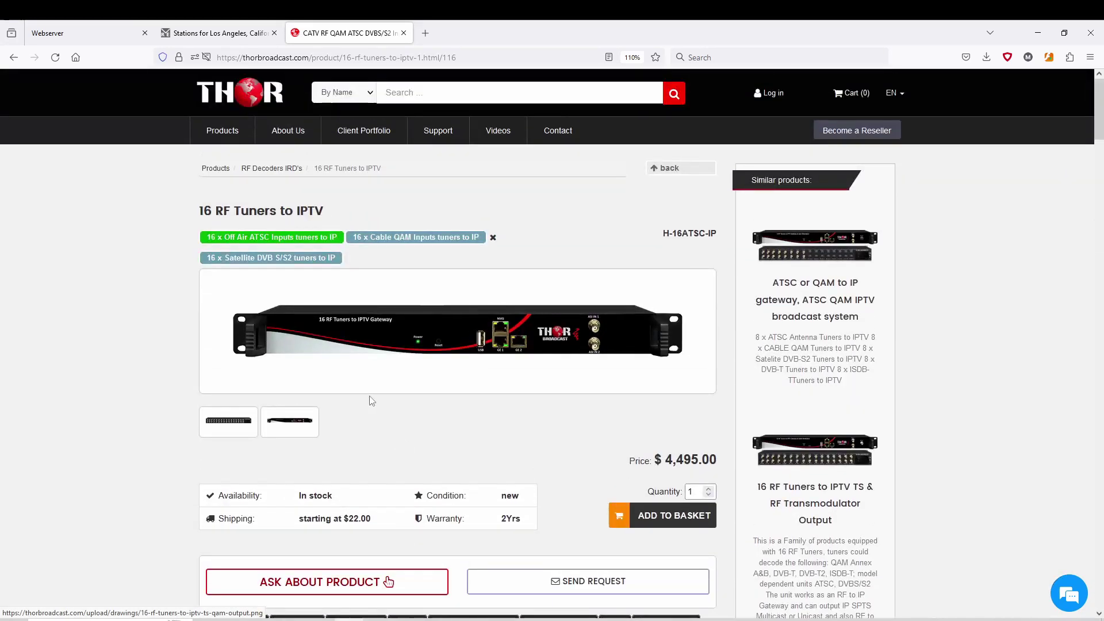
In the Webserver tab, open Tuner Input and scroll through all 16 ATSC tuners (750–840 MHz).
{"action": "left_click", "coordinate": [97, 38]}
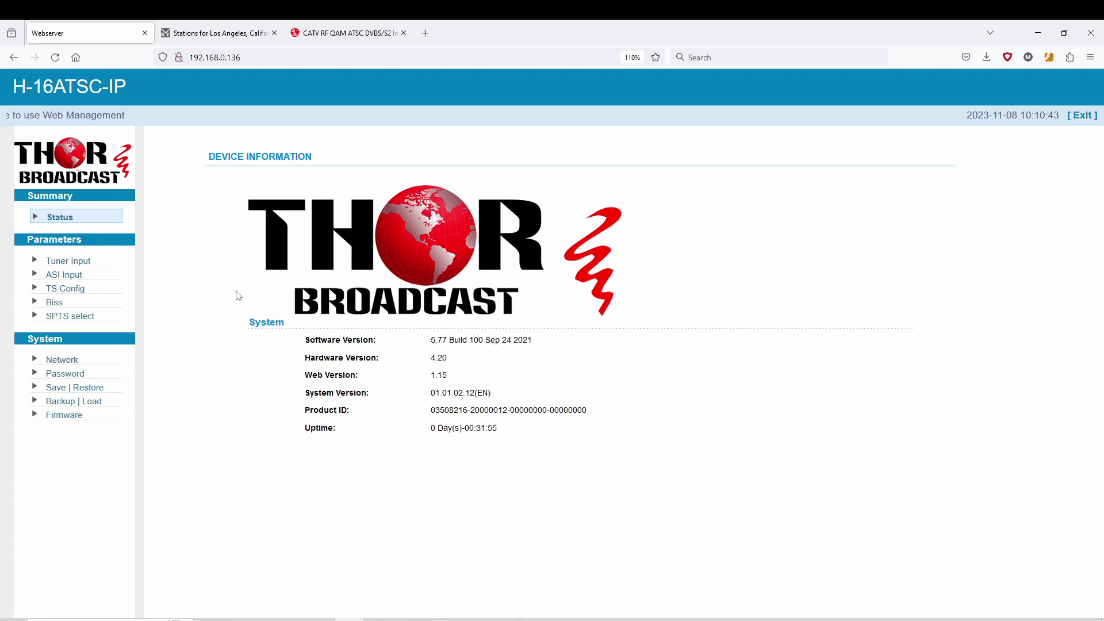
{"action": "left_click", "coordinate": [64, 266]}
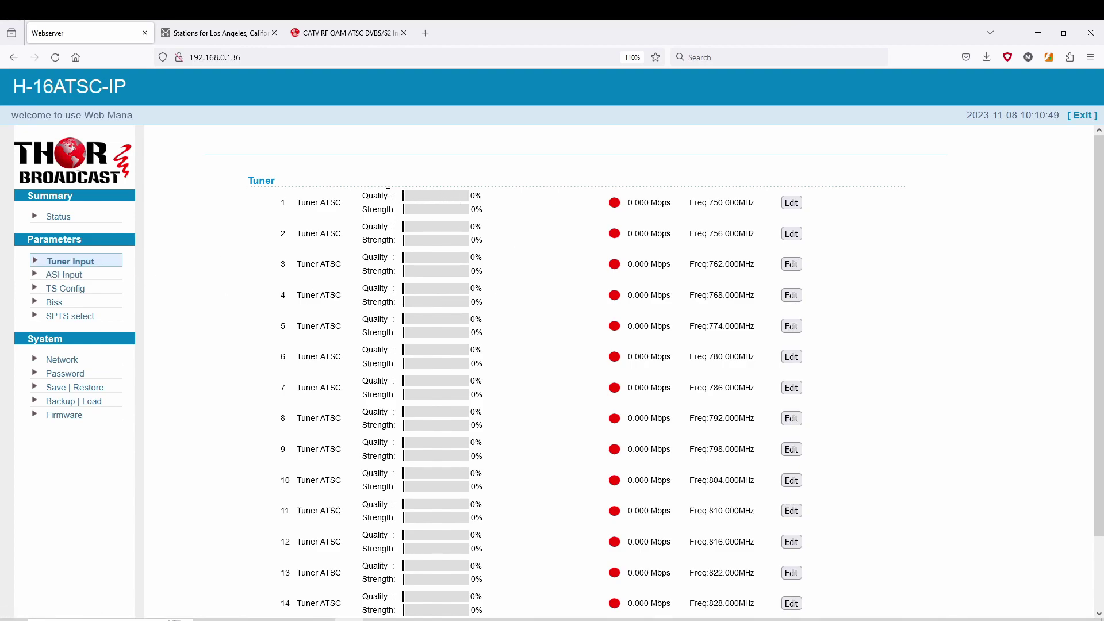
{"action": "scroll", "coordinate": [446, 267], "scroll_direction": "down", "scroll_amount": 3}
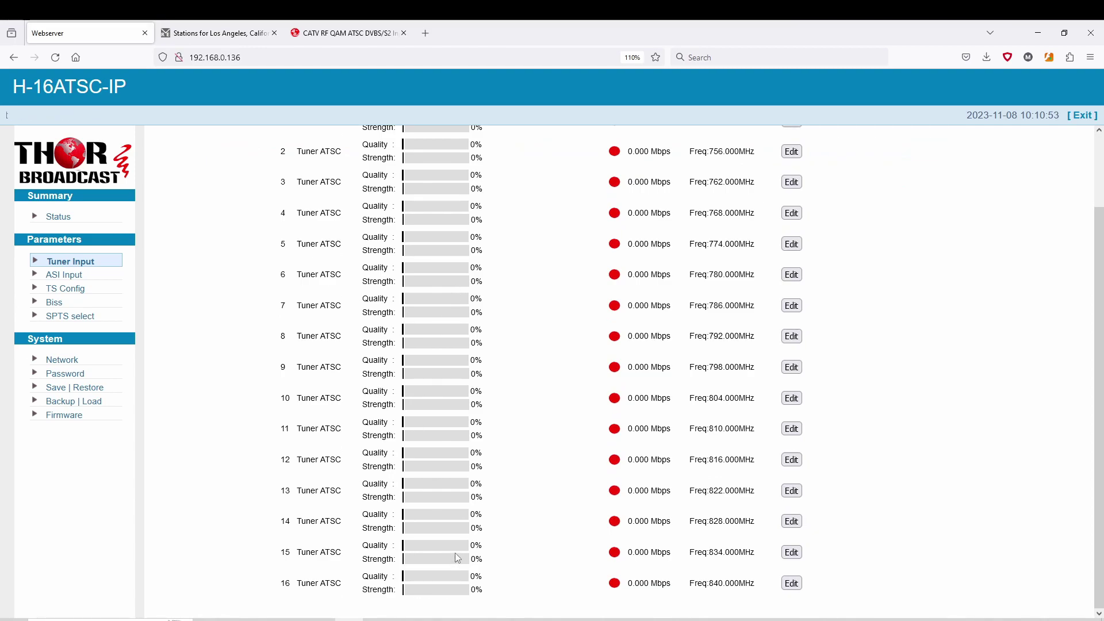
{"action": "scroll", "coordinate": [458, 558], "scroll_direction": "up", "scroll_amount": 3}
{"action": "scroll", "coordinate": [564, 440], "scroll_direction": "down", "scroll_amount": 3}
{"action": "scroll", "coordinate": [680, 473], "scroll_direction": "up", "scroll_amount": 3}
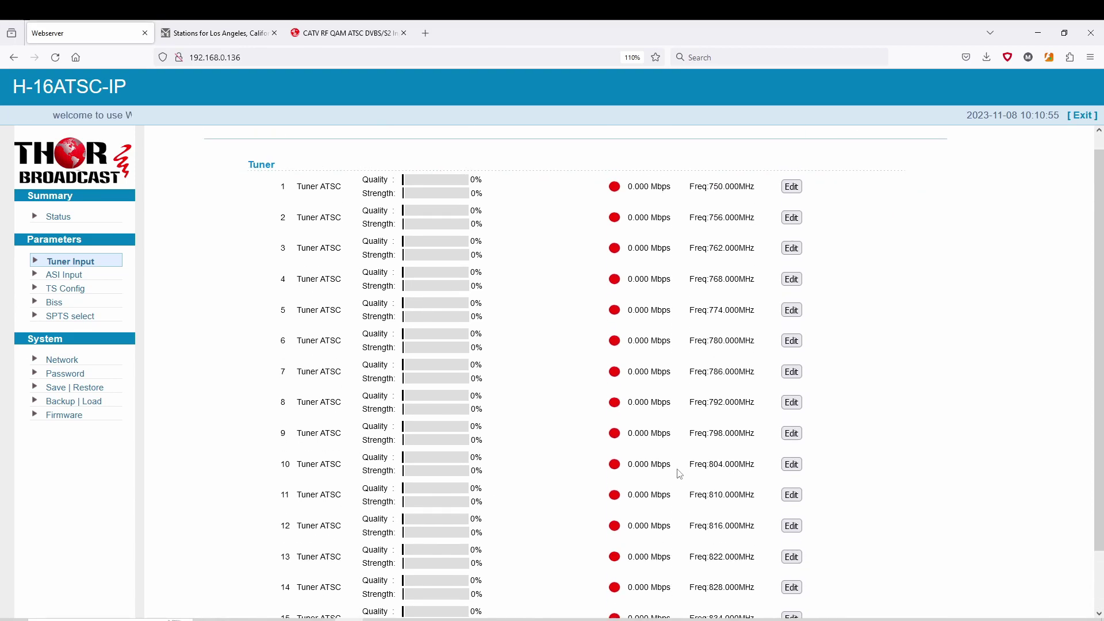
Open tuner 1's Detail Parameter dialog and select its 750.000 MHz frequency value for editing.
{"action": "left_click", "coordinate": [792, 204]}
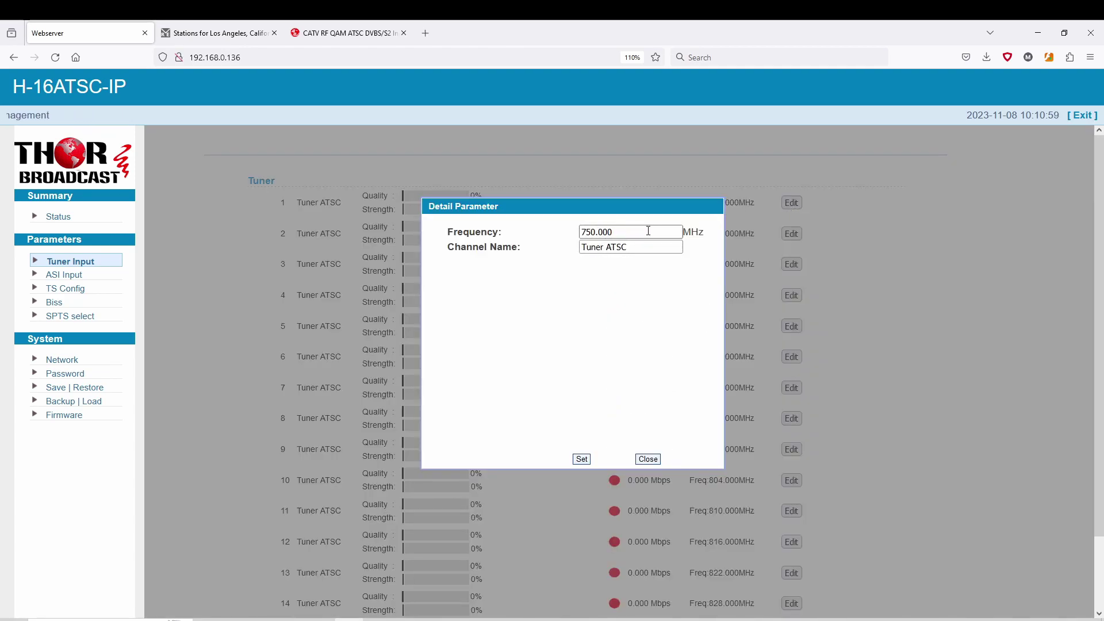
{"action": "left_click_drag", "start_coordinate": [648, 231], "coordinate": [542, 229]}
{"action": "left_click", "coordinate": [641, 230]}
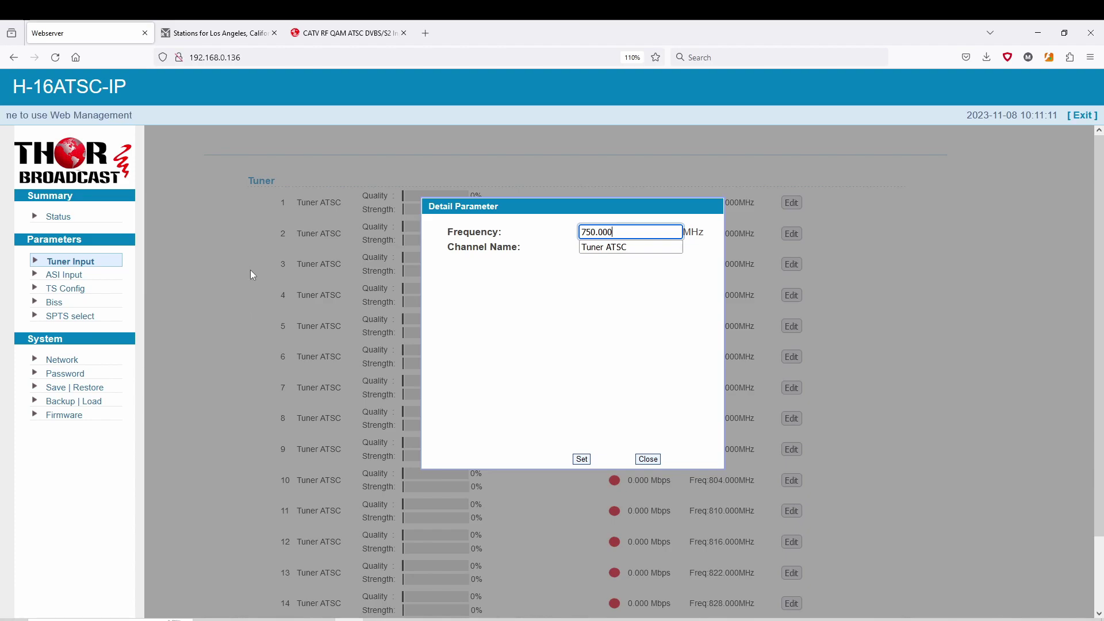
On RabbitEars.info, scan the Los Angeles station list to locate KNBC's programs on channel 36.x.
{"action": "left_click", "coordinate": [208, 34]}
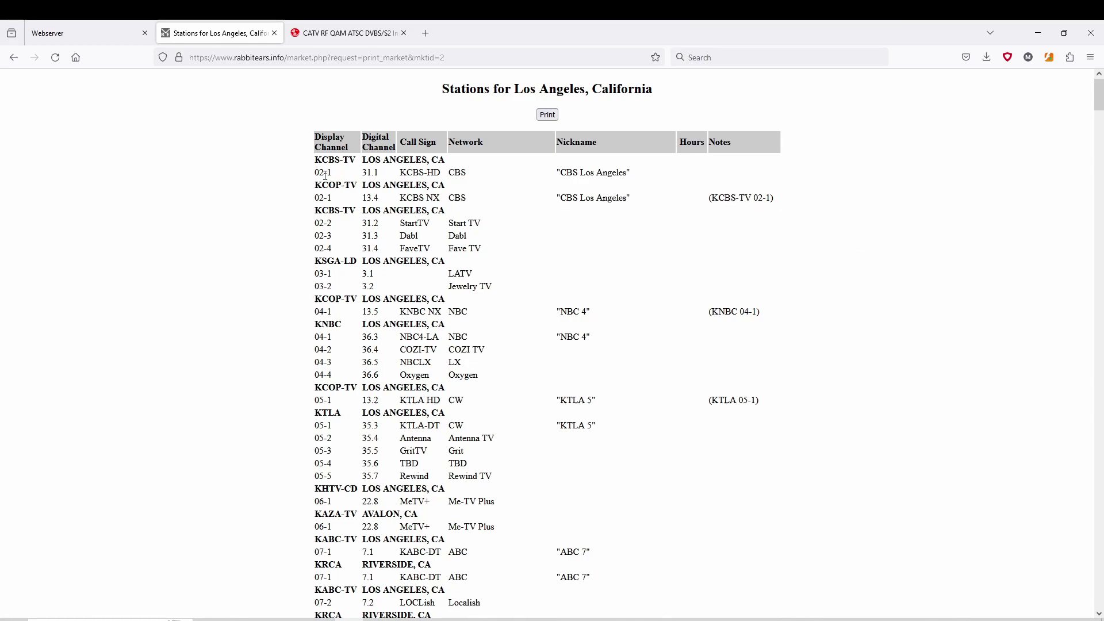
{"action": "left_click_drag", "start_coordinate": [313, 161], "coordinate": [760, 375]}
{"action": "left_click", "coordinate": [760, 375]}
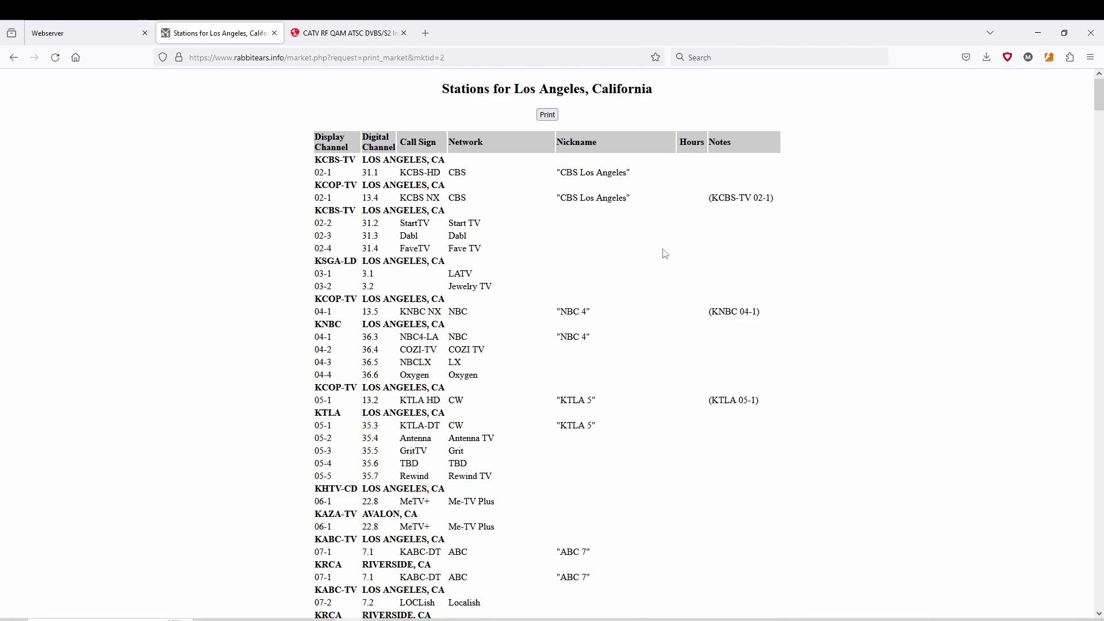
{"action": "left_click_drag", "start_coordinate": [374, 170], "coordinate": [654, 412]}
{"action": "left_click", "coordinate": [653, 411]}
{"action": "scroll", "coordinate": [653, 412], "scroll_direction": "down", "scroll_amount": 8}
{"action": "scroll", "coordinate": [654, 412], "scroll_direction": "down", "scroll_amount": 20}
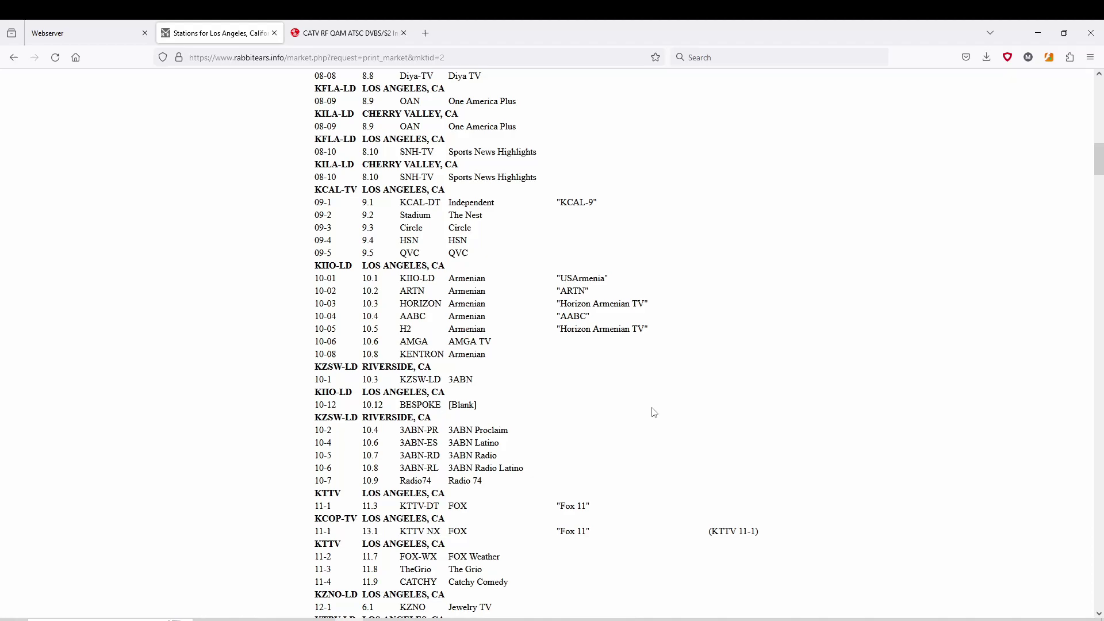
{"action": "scroll", "coordinate": [654, 412], "scroll_direction": "down", "scroll_amount": 20}
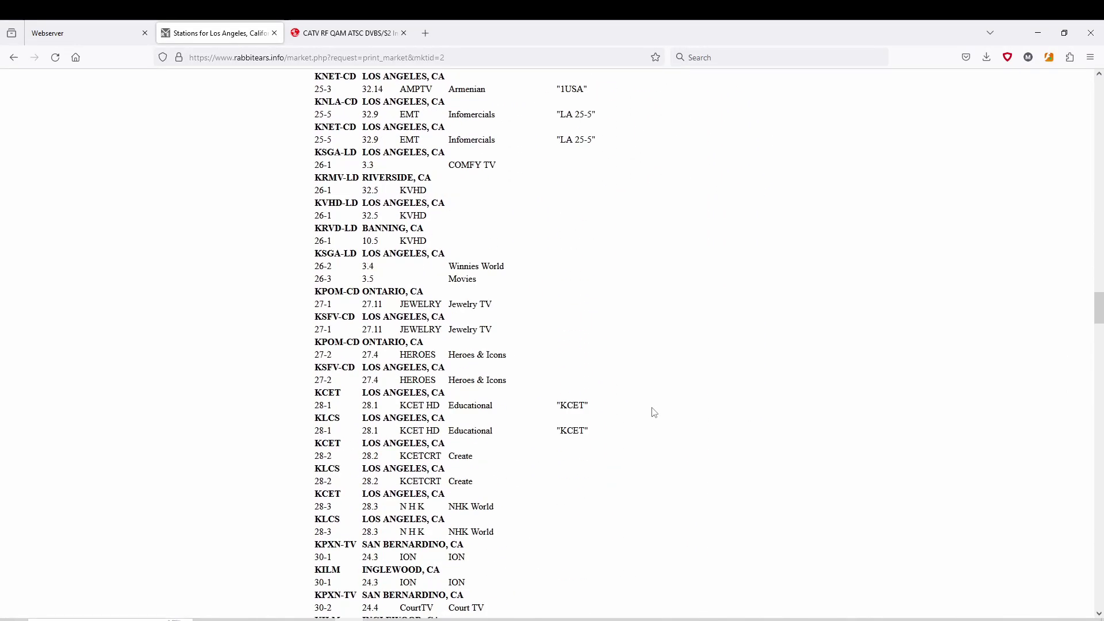
{"action": "scroll", "coordinate": [653, 412], "scroll_direction": "up", "scroll_amount": 13}
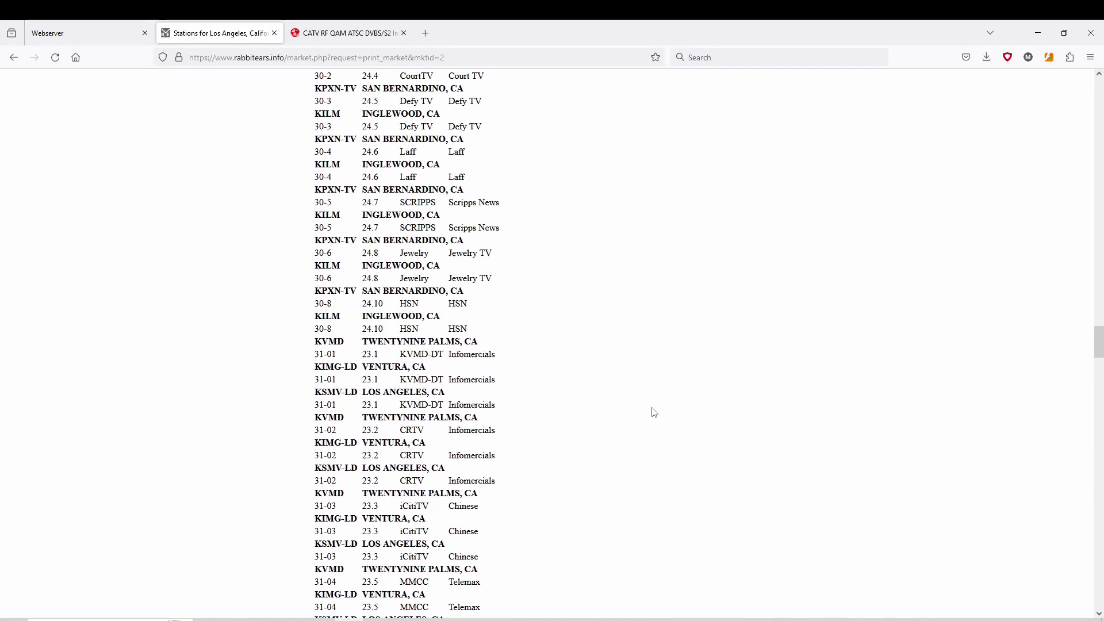
{"action": "scroll", "coordinate": [654, 413], "scroll_direction": "down", "scroll_amount": 8}
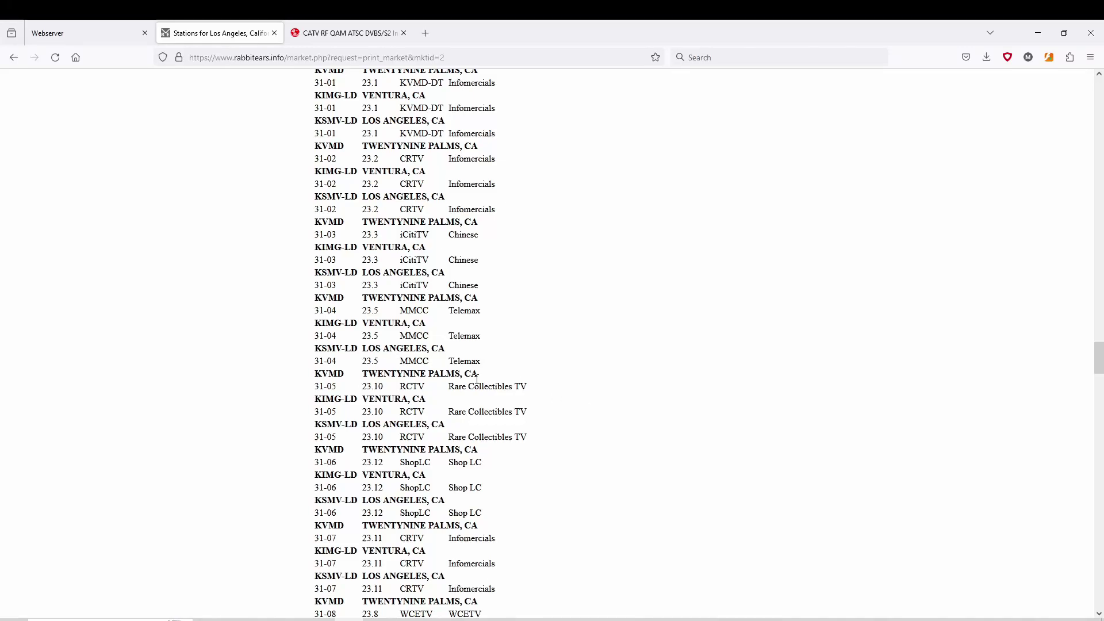
{"action": "scroll", "coordinate": [588, 390], "scroll_direction": "up", "scroll_amount": 20}
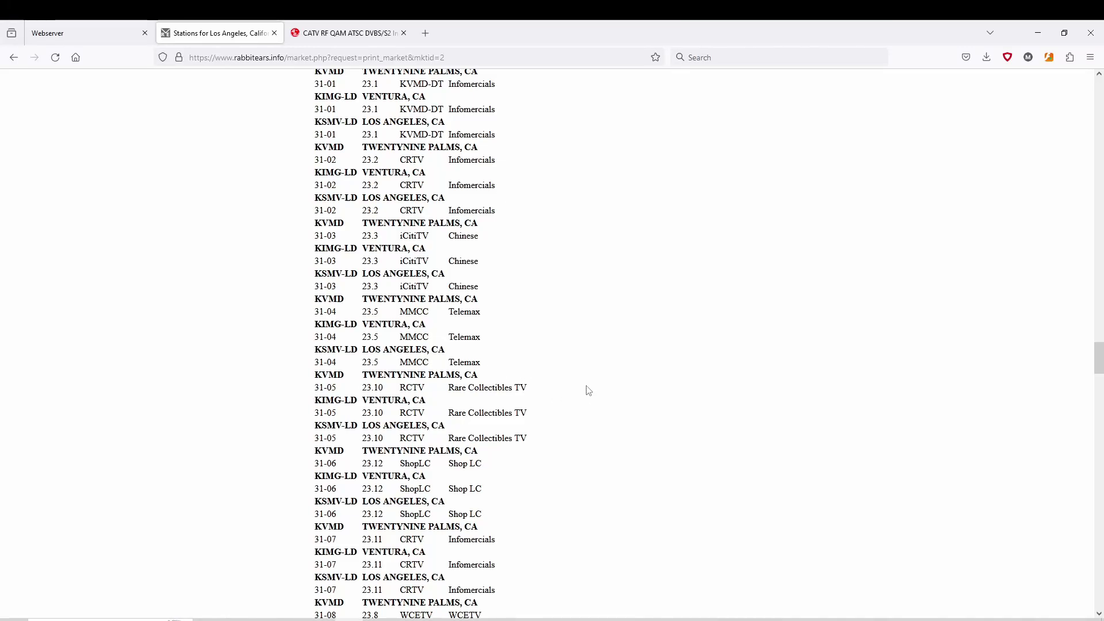
{"action": "scroll", "coordinate": [588, 391], "scroll_direction": "up", "scroll_amount": 20}
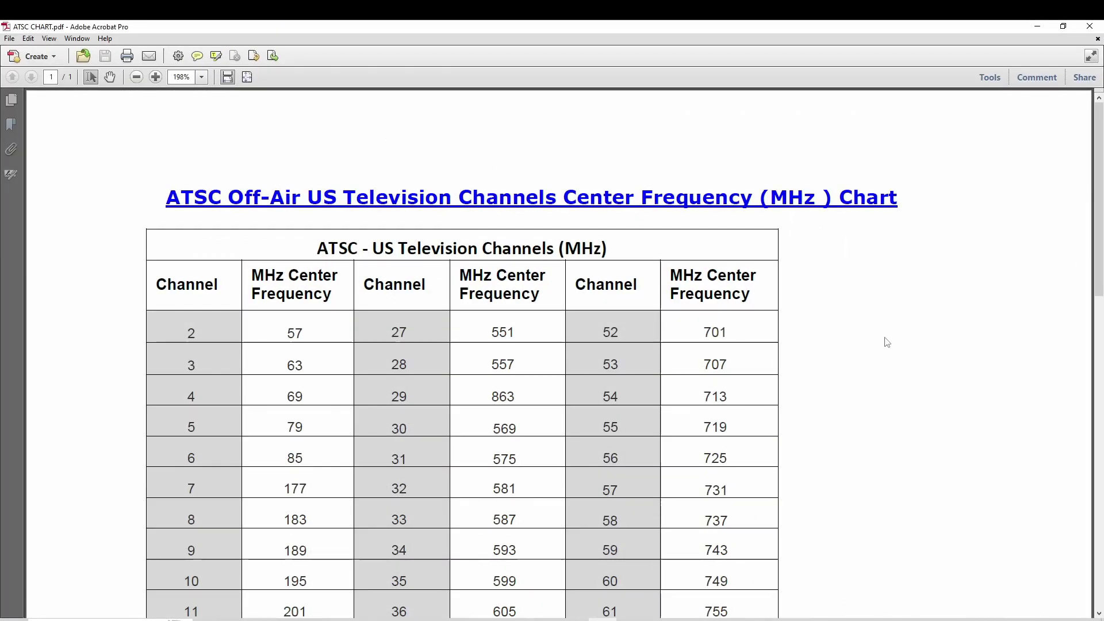
Find channel 36 in the ATSC chart PDF, mark its 605 MHz centre frequency, and minimize Acrobat.
{"action": "scroll", "coordinate": [885, 341], "scroll_direction": "down", "scroll_amount": 5}
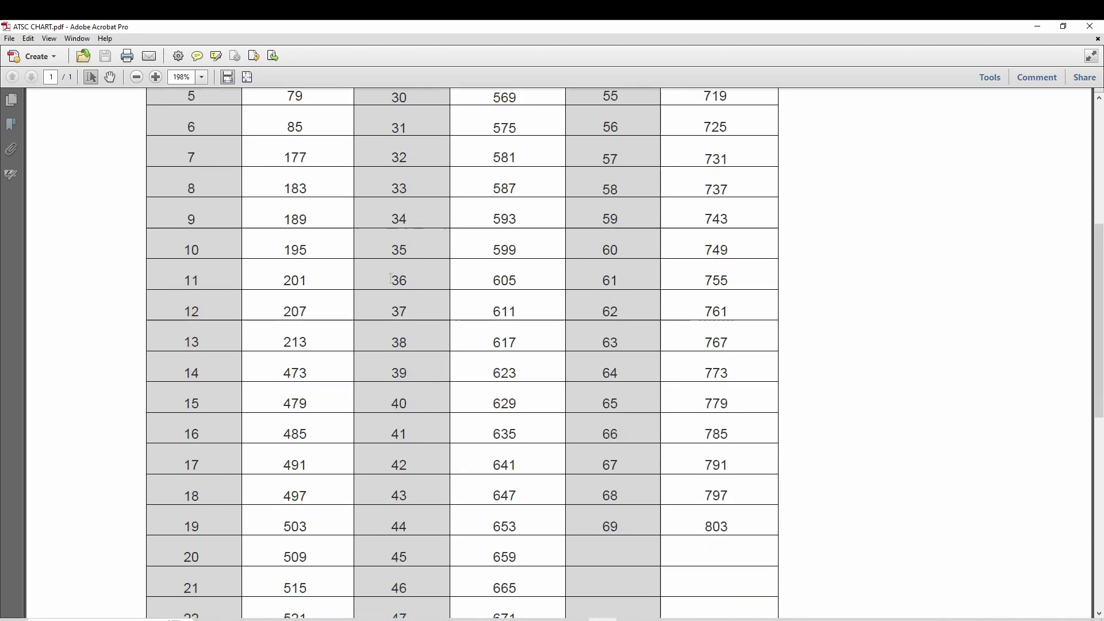
{"action": "scroll", "coordinate": [423, 299], "scroll_direction": "up", "scroll_amount": 4}
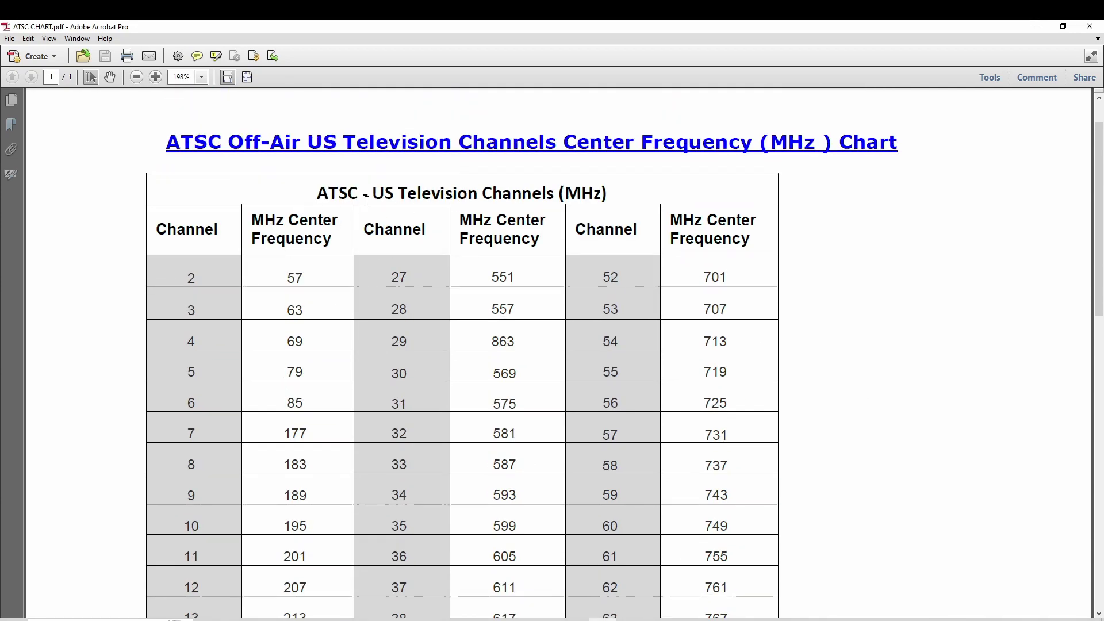
{"action": "scroll", "coordinate": [425, 345], "scroll_direction": "down", "scroll_amount": 1}
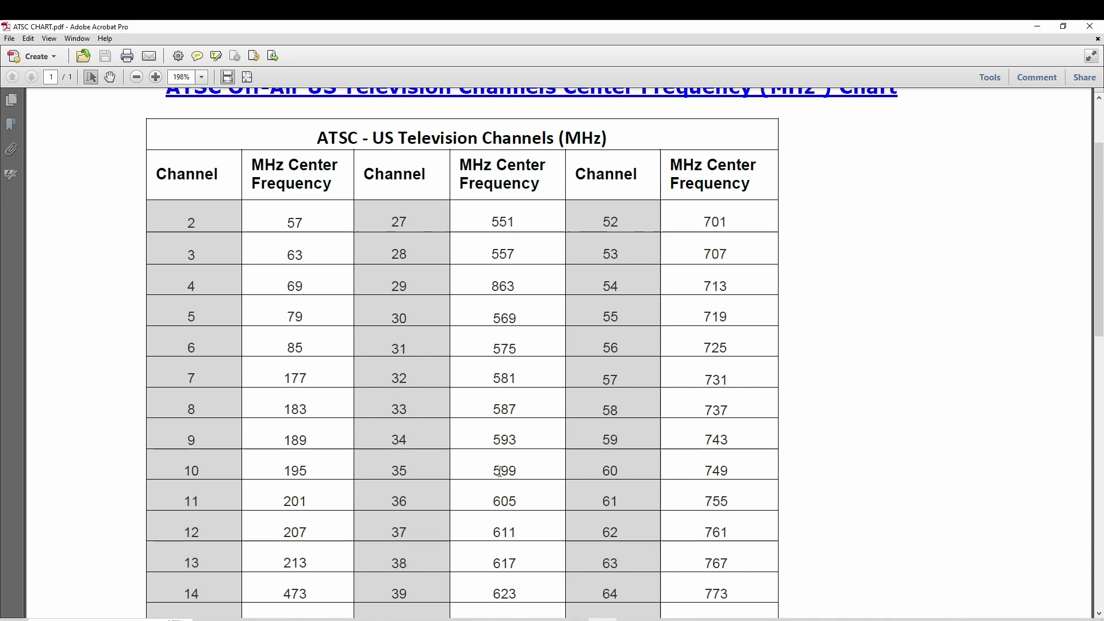
{"action": "left_click_drag", "start_coordinate": [492, 501], "coordinate": [521, 501]}
{"action": "left_click", "coordinate": [1036, 27]}
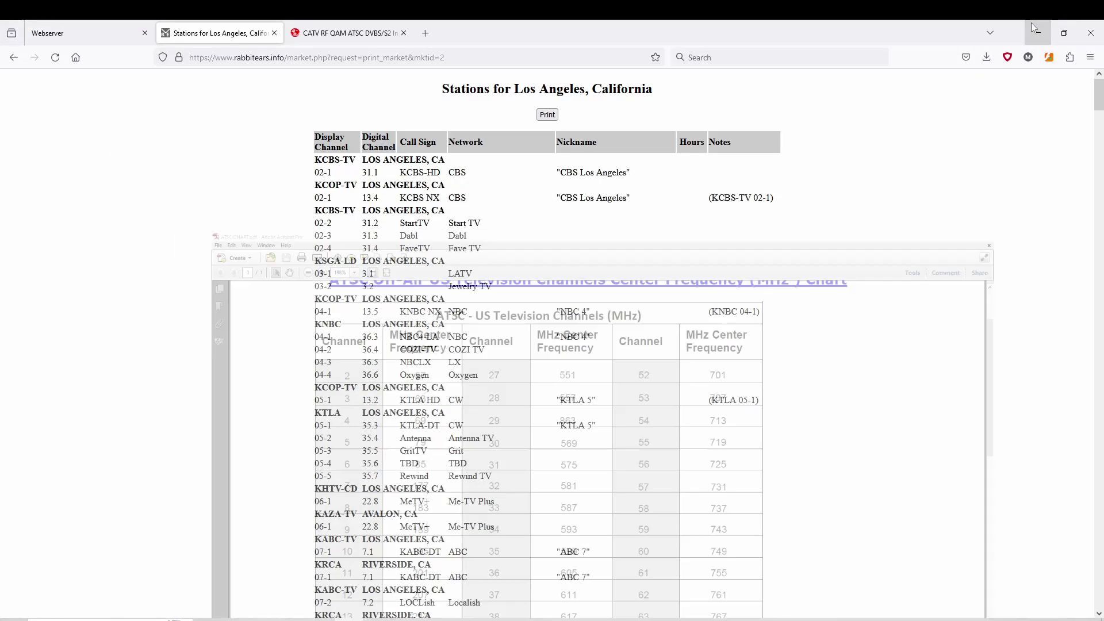
Change tuner 1's frequency from 750.000 to 605 MHz and apply it with Set.
{"action": "left_click", "coordinate": [115, 33]}
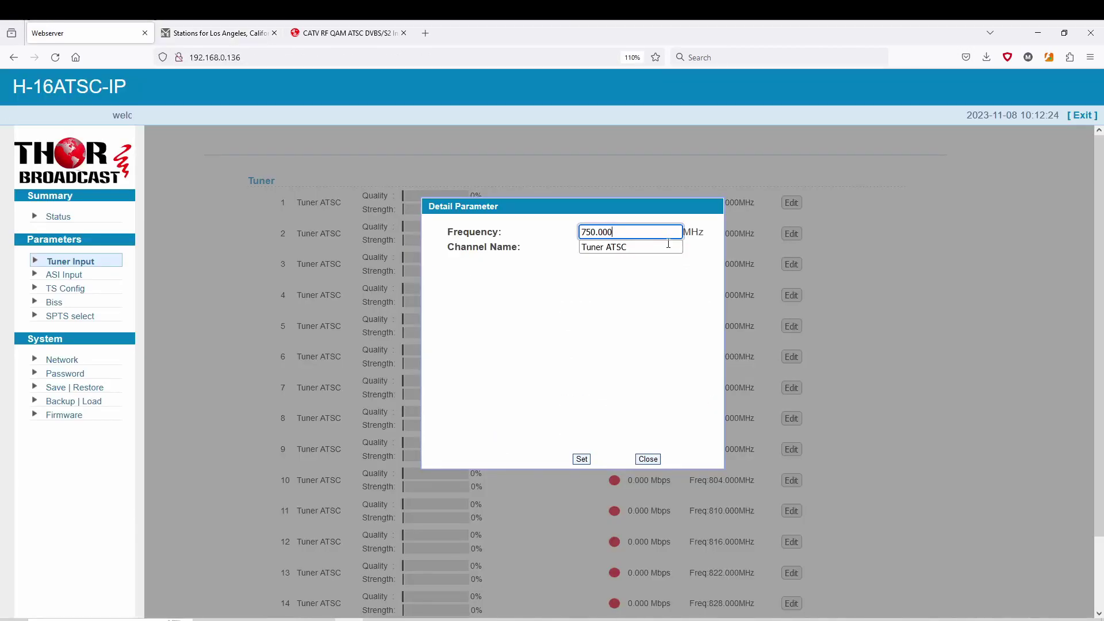
{"action": "left_click_drag", "start_coordinate": [648, 231], "coordinate": [581, 232]}
{"action": "type", "text": "6"}
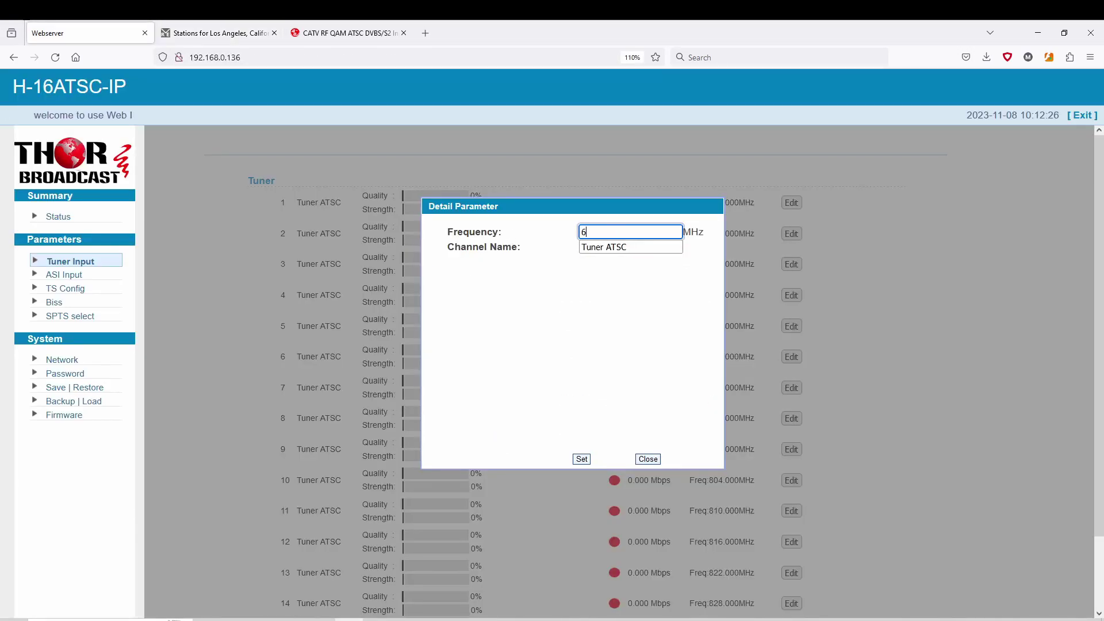
{"action": "type", "text": "05."}
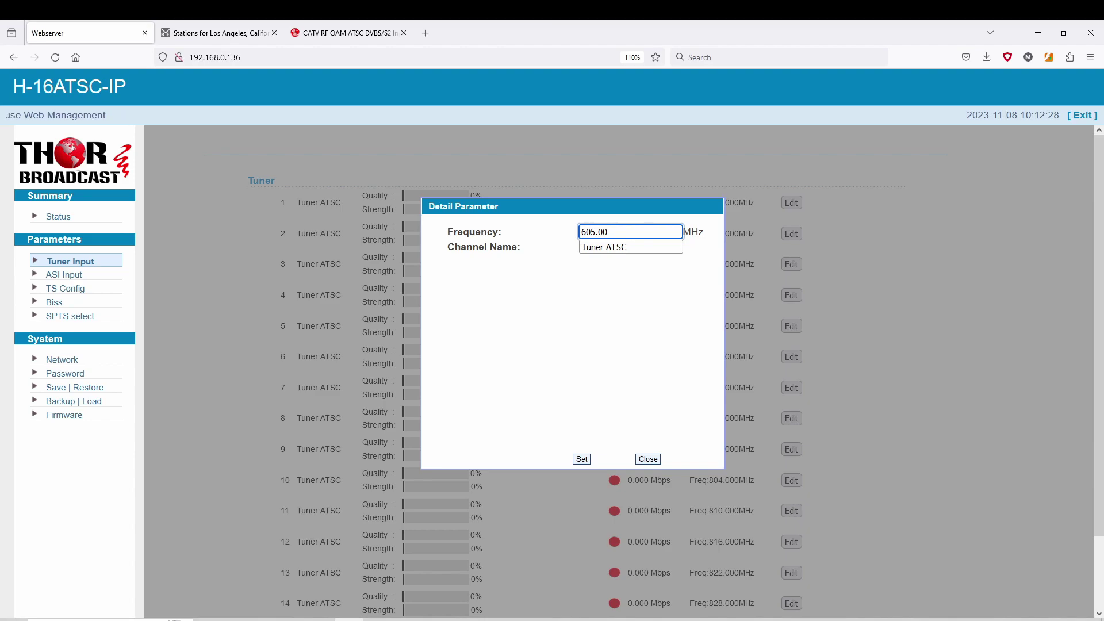
{"action": "left_click", "coordinate": [582, 460]}
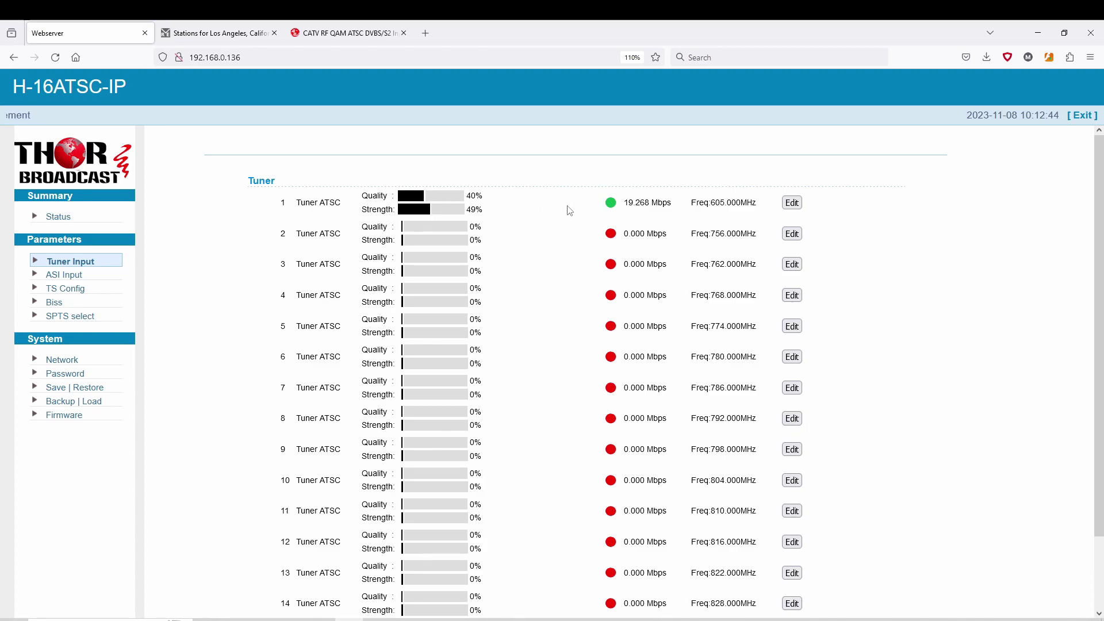
Review the ASI Input, TS Config and Biss pages, then open the SPTS select Program Select page.
{"action": "left_click", "coordinate": [64, 274]}
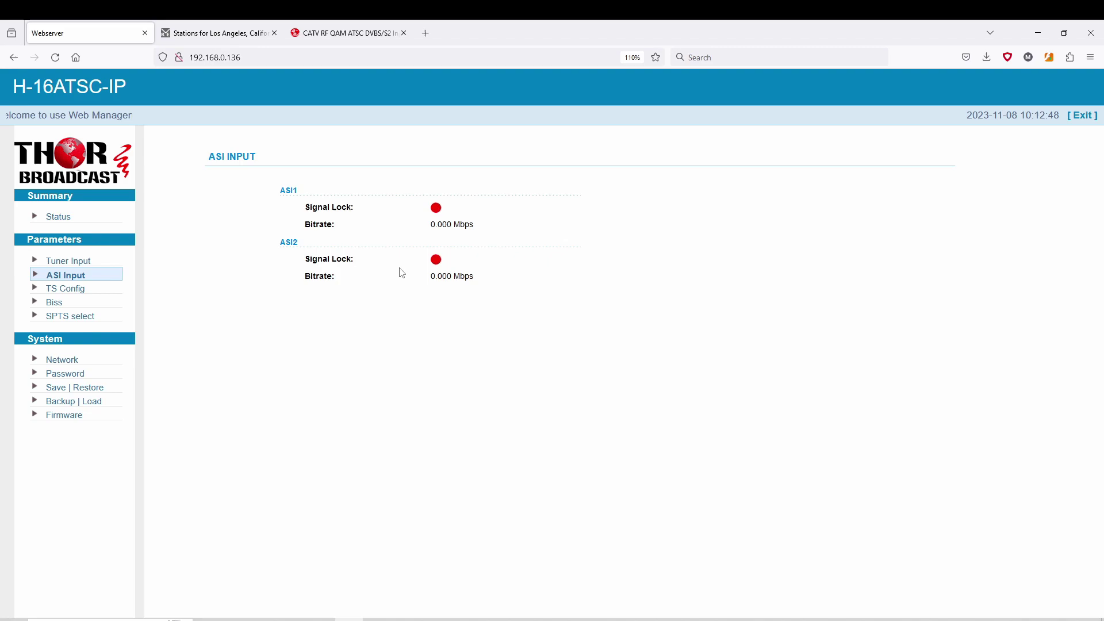
{"action": "left_click", "coordinate": [67, 289]}
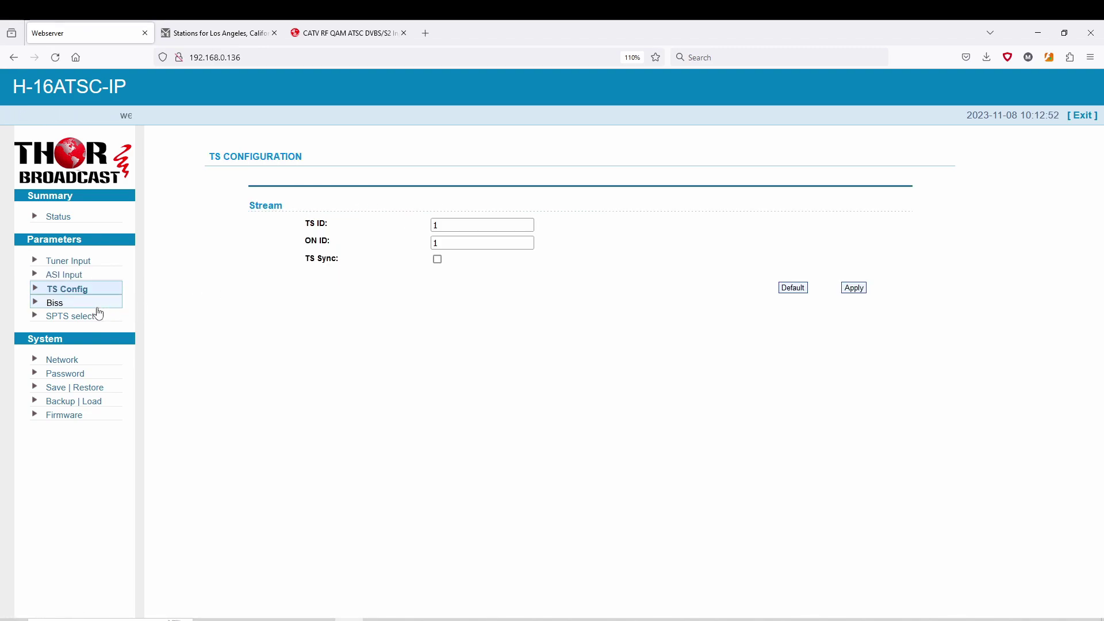
{"action": "left_click", "coordinate": [68, 306]}
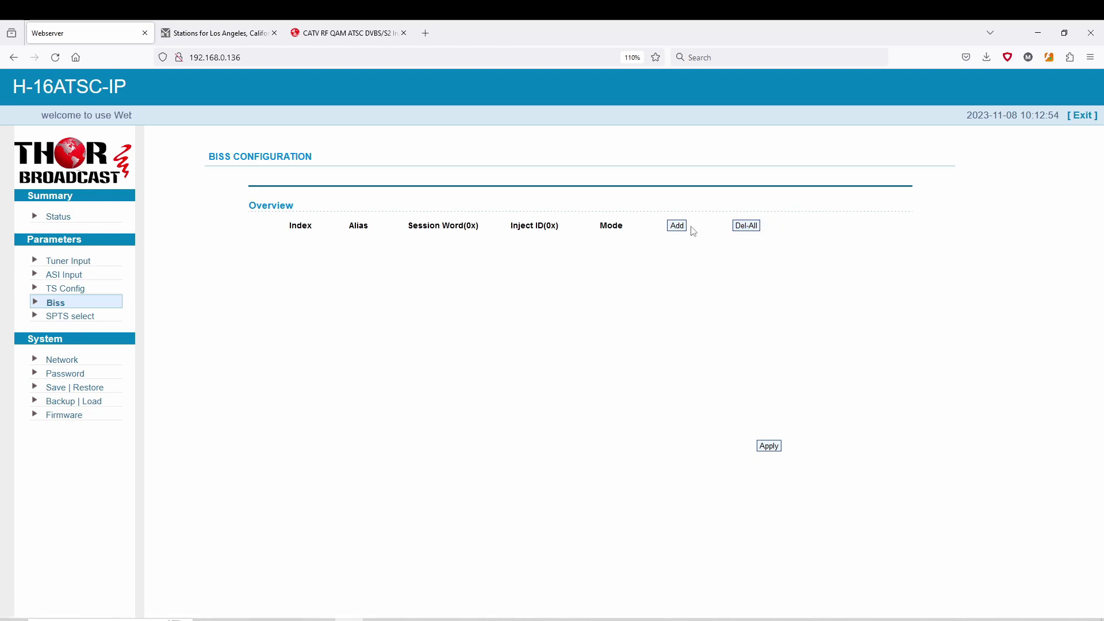
{"action": "left_click", "coordinate": [72, 318]}
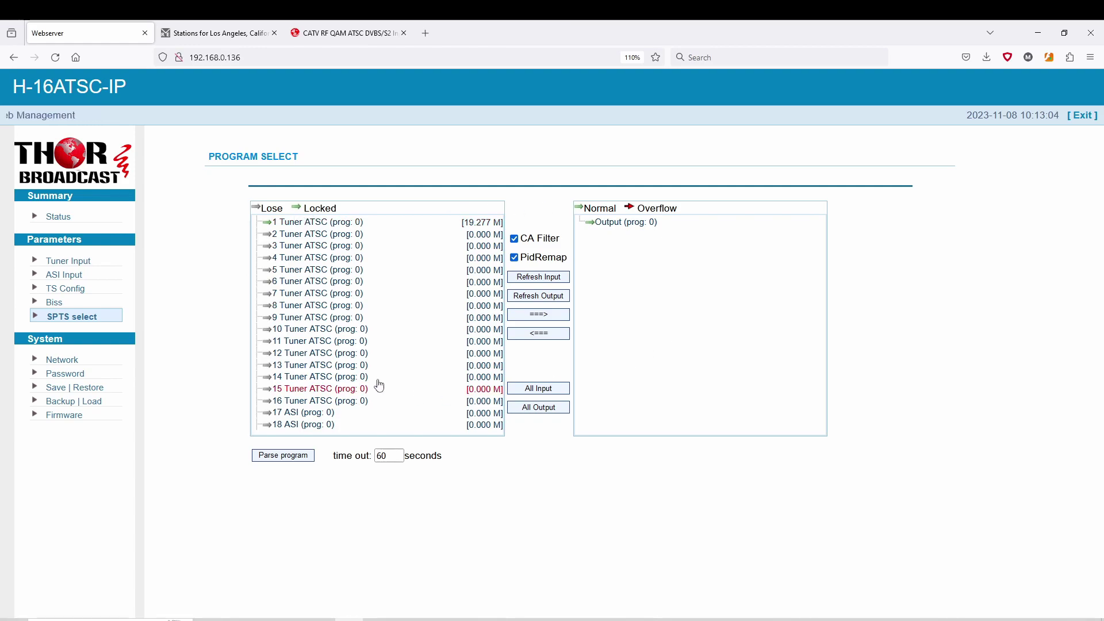
Confirm tuner 1 is locked, then run Parse program on SPTS select to list its five programs.
{"action": "left_click", "coordinate": [68, 261]}
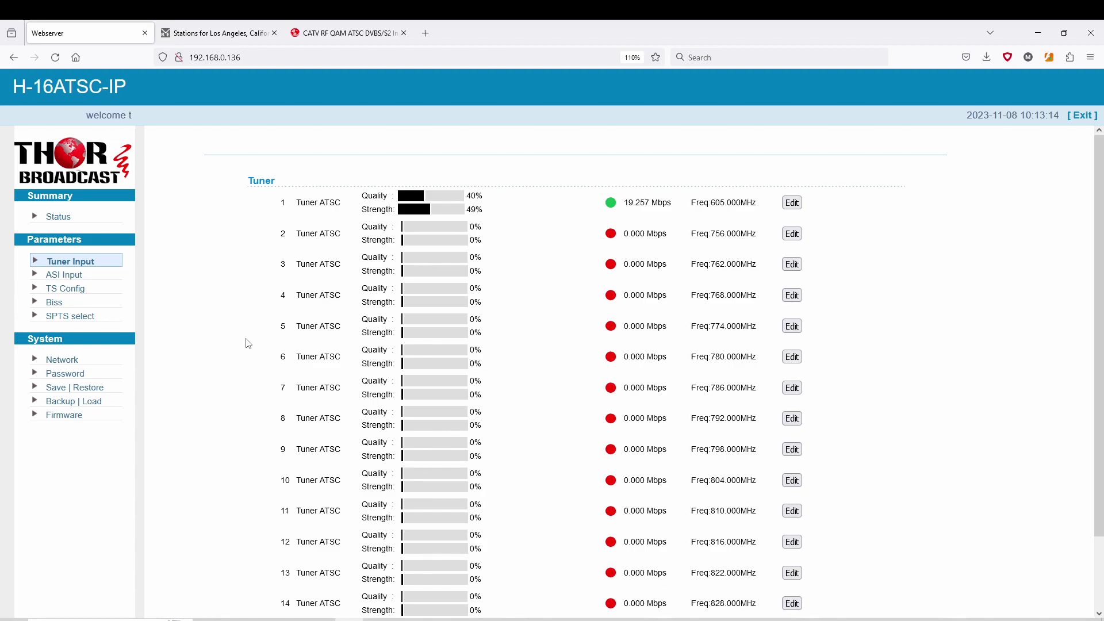
{"action": "left_click", "coordinate": [62, 316]}
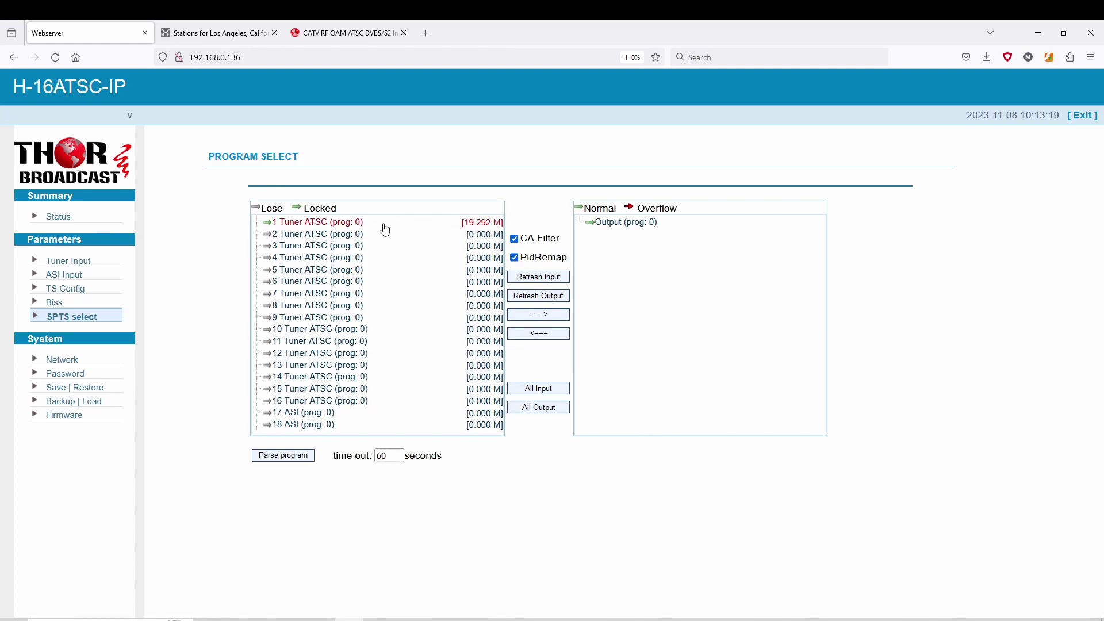
{"action": "left_click", "coordinate": [279, 459]}
Select tuner 1's NBC4-LA, COZI-TV and NBCLX programs and route them to the Output list.
{"action": "left_click", "coordinate": [256, 222]}
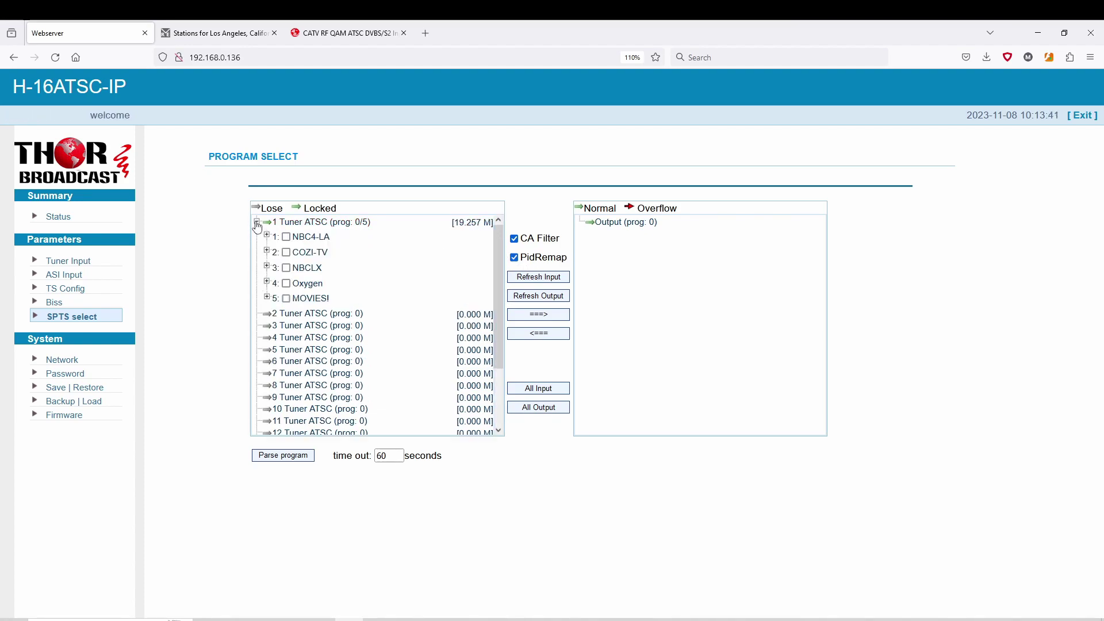
{"action": "left_click", "coordinate": [286, 238]}
{"action": "left_click", "coordinate": [287, 253]}
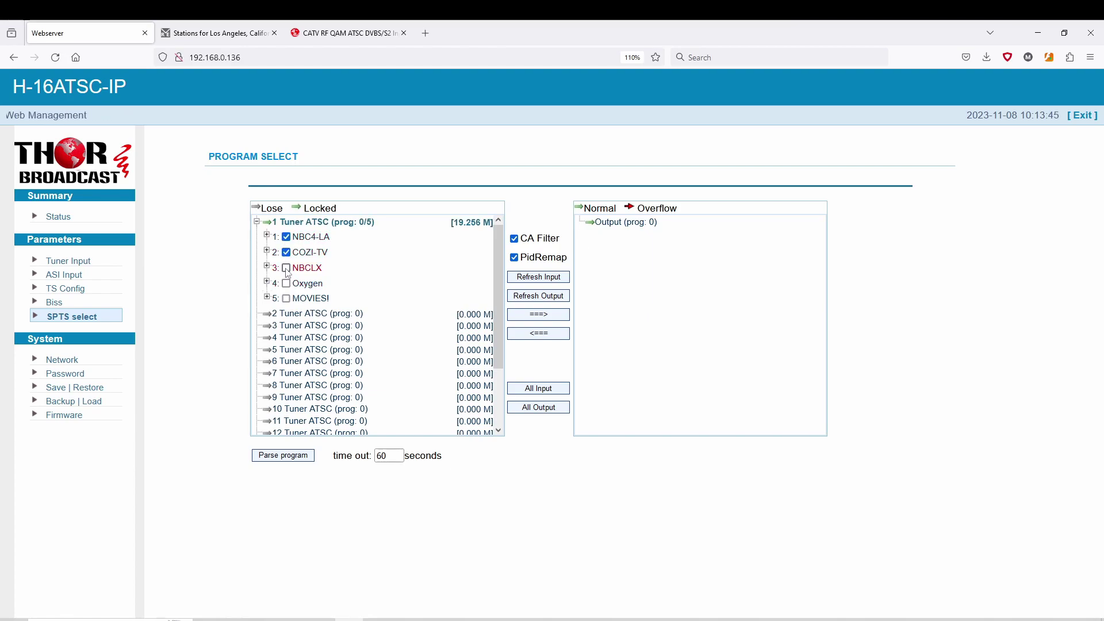
{"action": "left_click", "coordinate": [287, 268]}
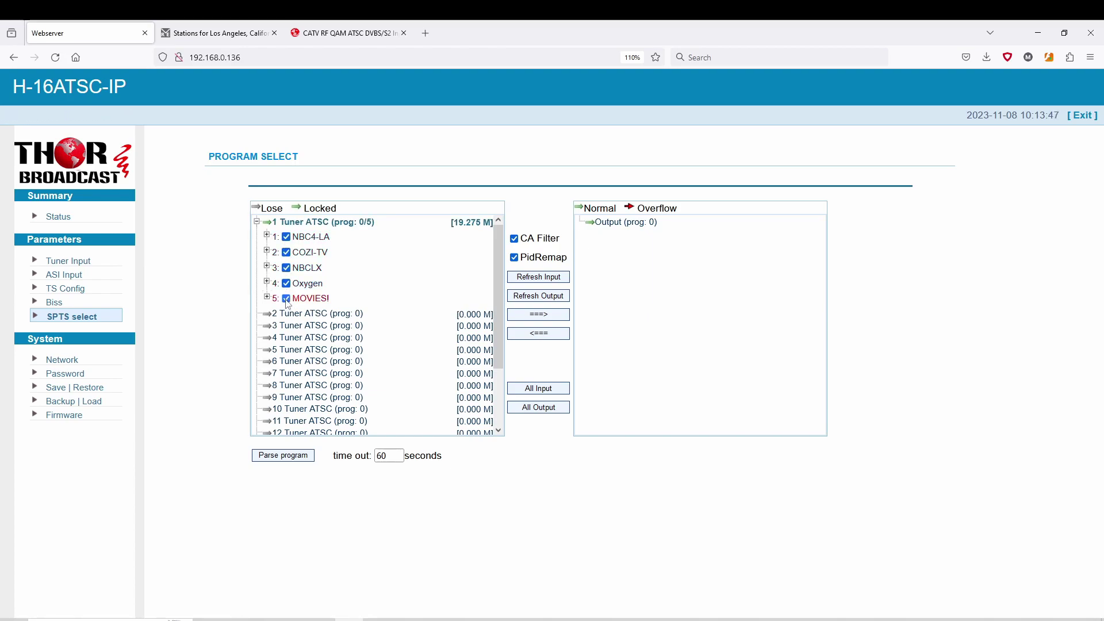
{"action": "left_click", "coordinate": [536, 298]}
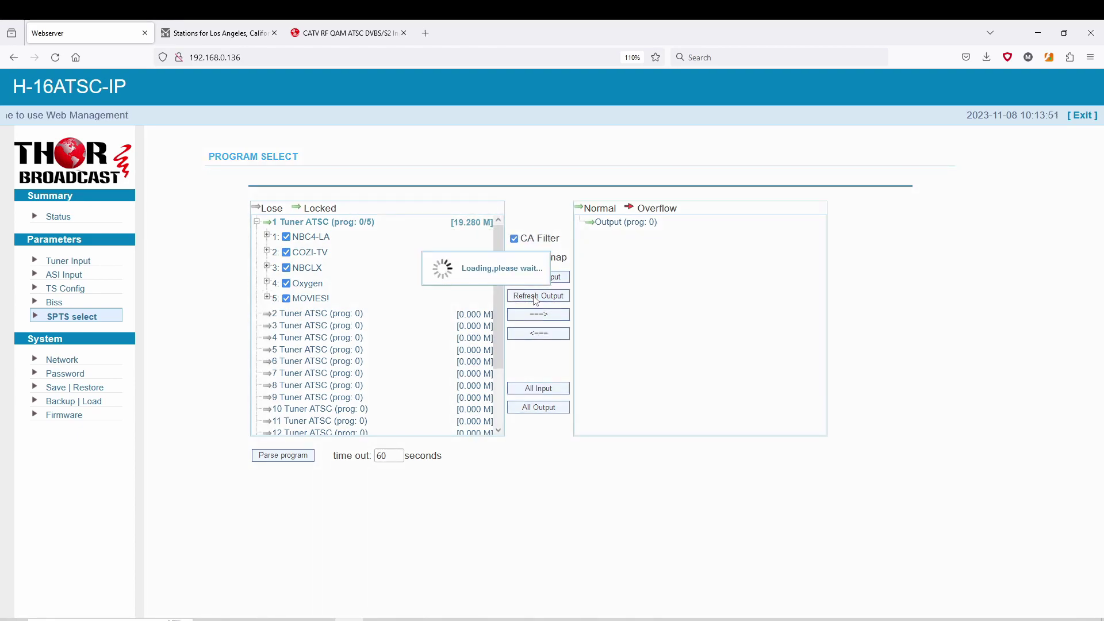
{"action": "left_click", "coordinate": [540, 315]}
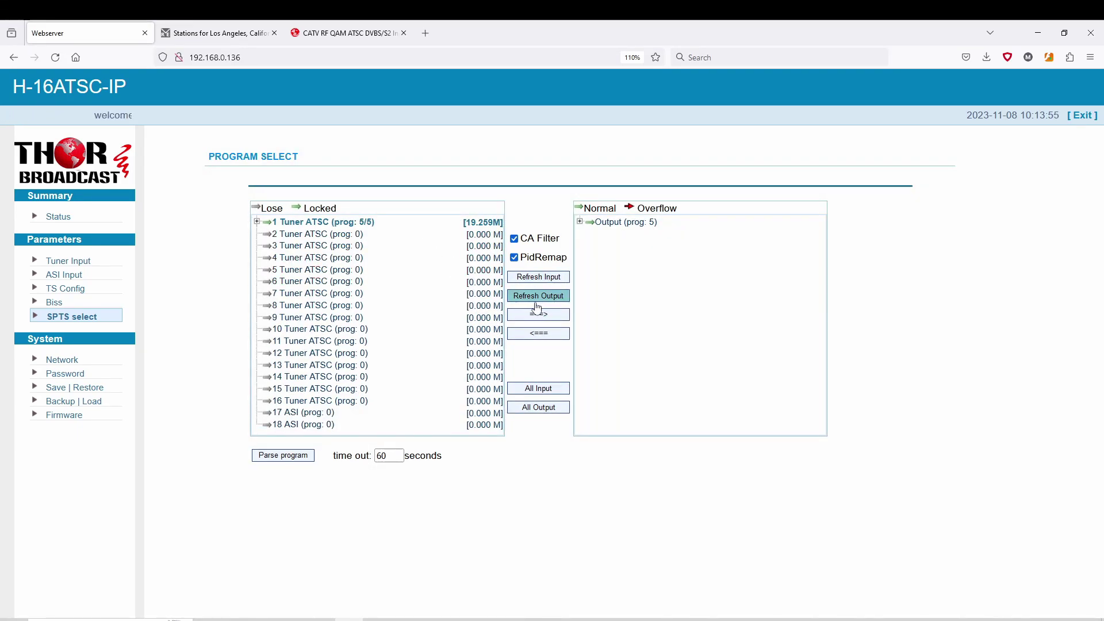
{"action": "left_click", "coordinate": [581, 221]}
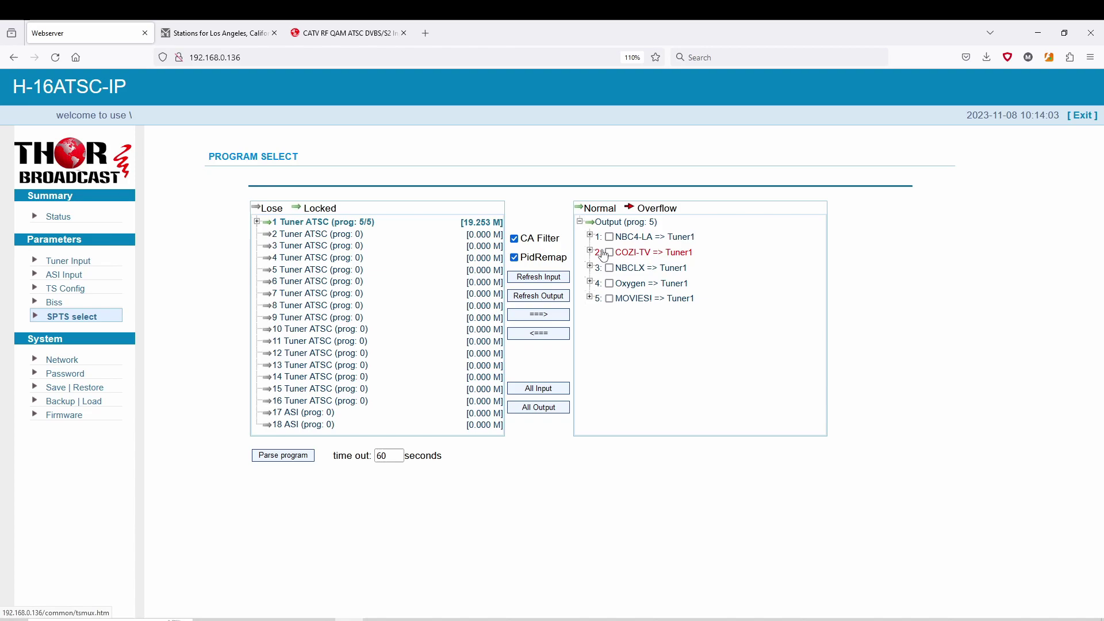
Open NBC4-LA's program information and keep UDP as its streaming protocol.
{"action": "left_click", "coordinate": [629, 238]}
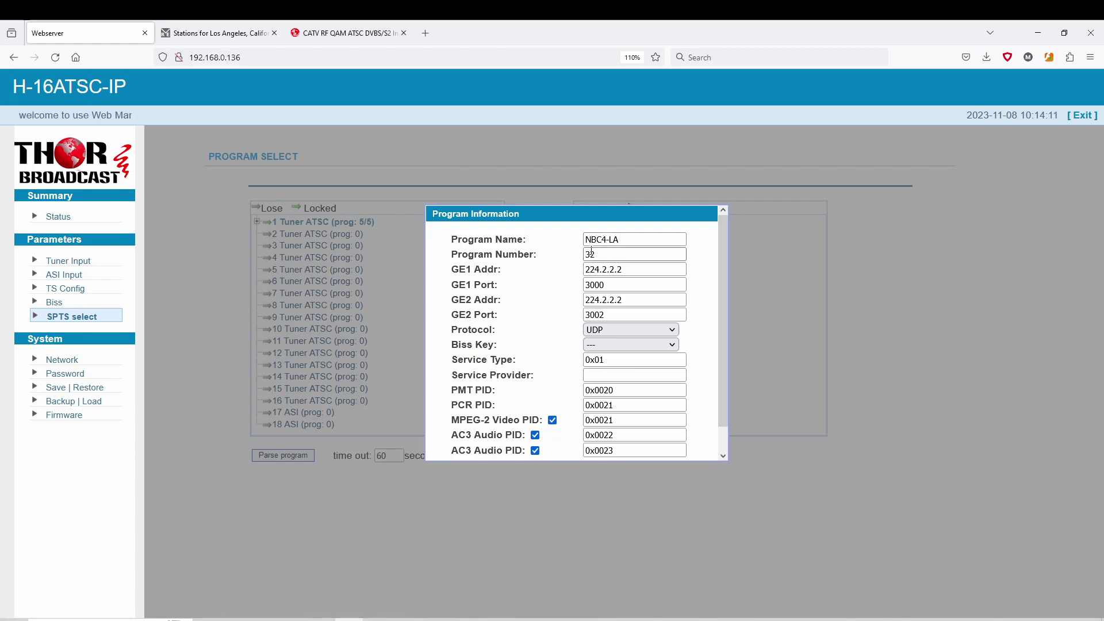
{"action": "scroll", "coordinate": [627, 268], "scroll_direction": "down", "scroll_amount": 1}
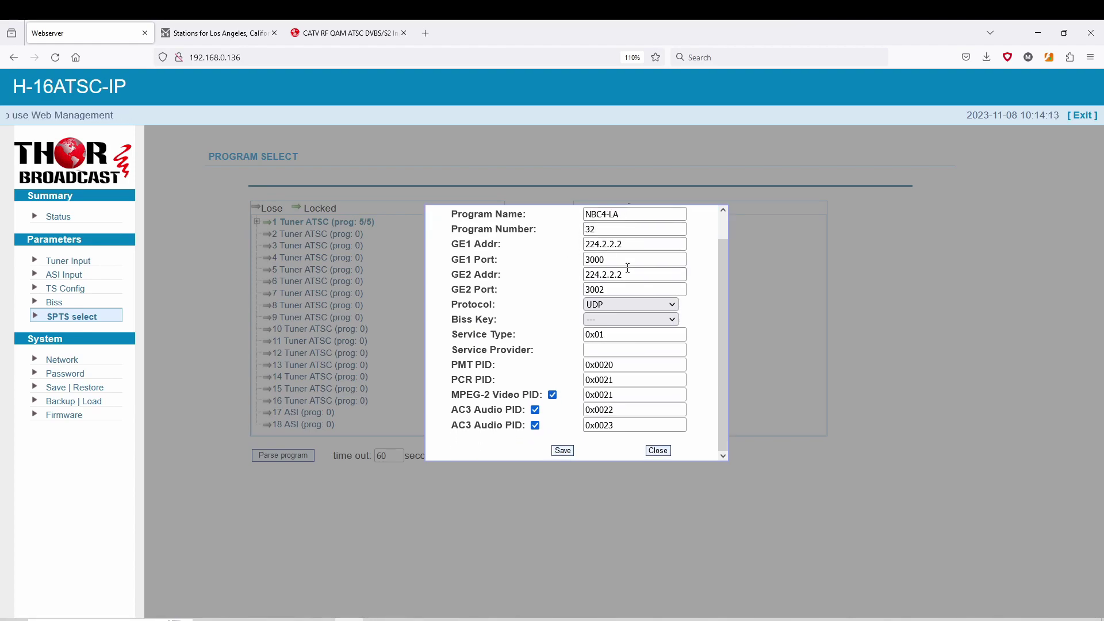
{"action": "left_click", "coordinate": [660, 304]}
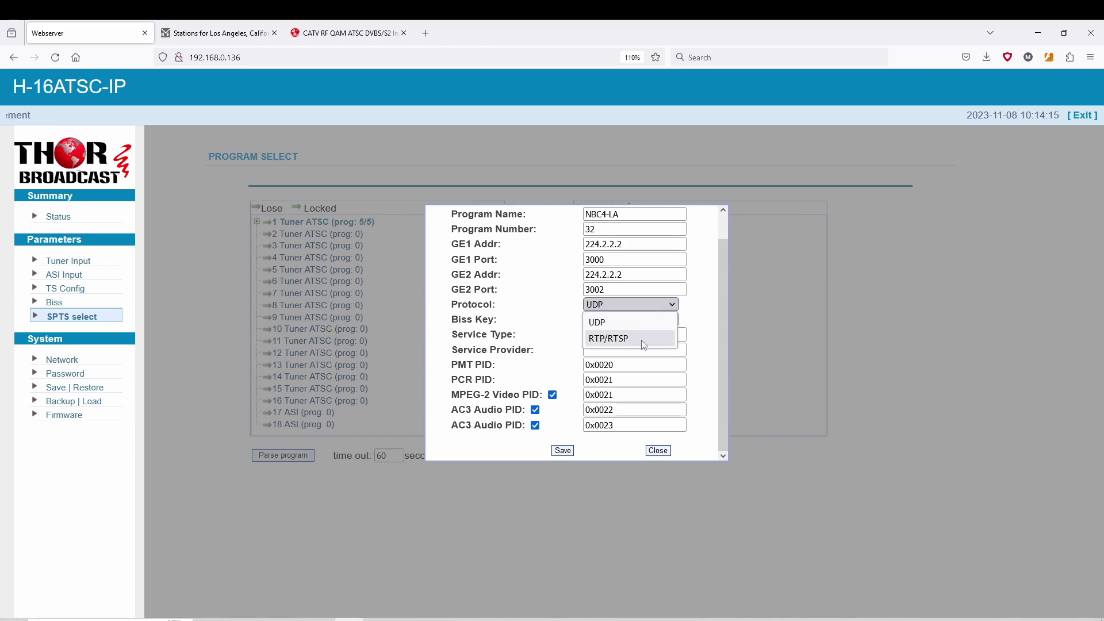
{"action": "left_click", "coordinate": [660, 304]}
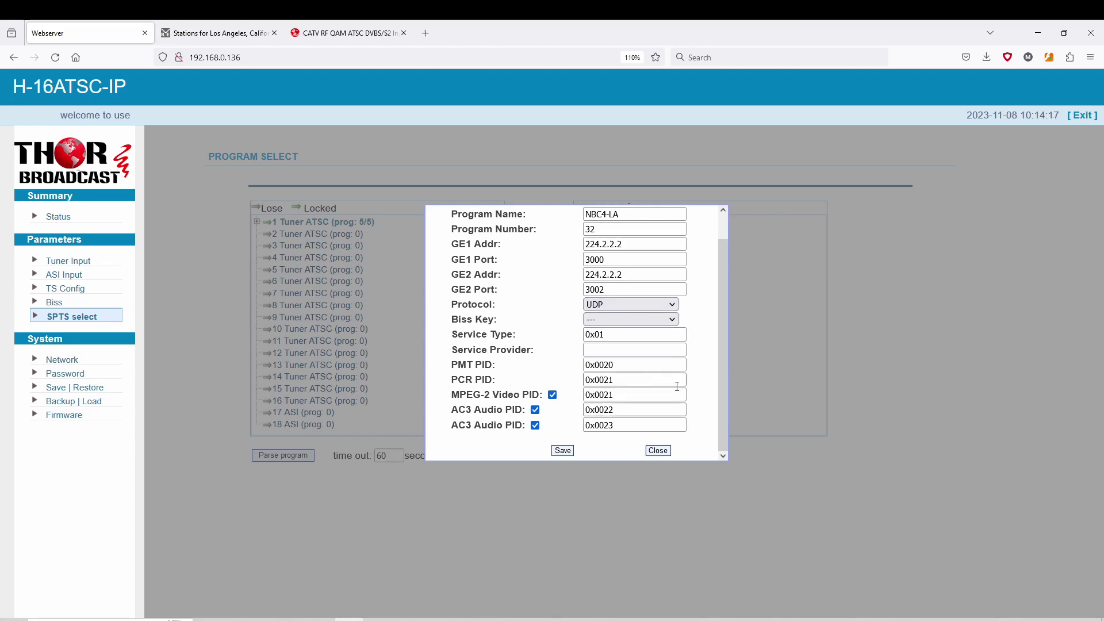
{"action": "scroll", "coordinate": [633, 391], "scroll_direction": "up", "scroll_amount": 1}
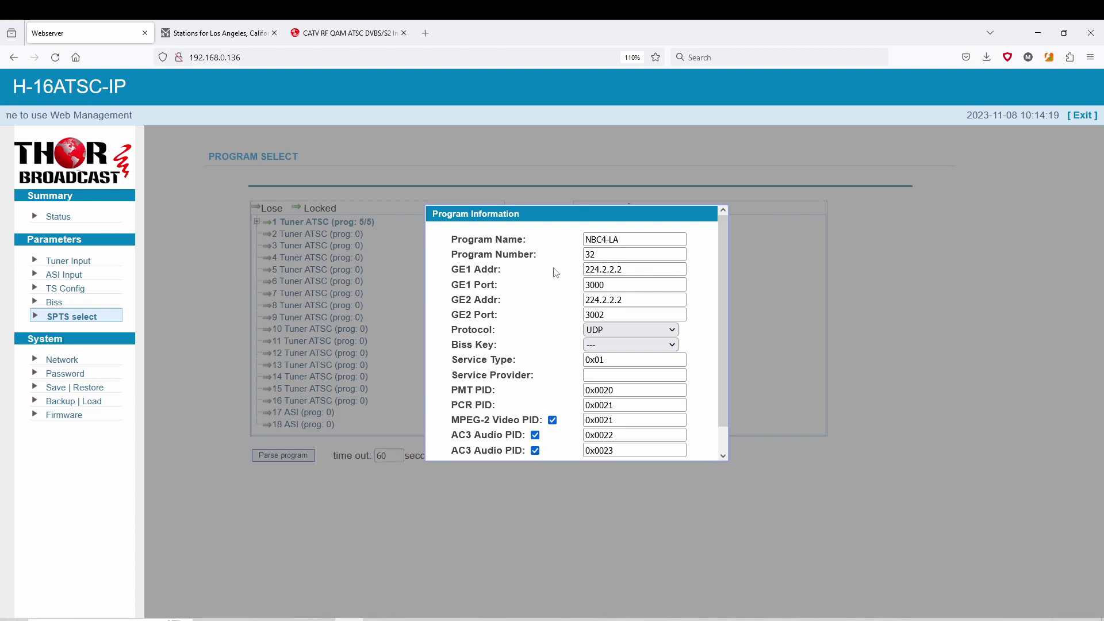
Confirm GE1 224.2.2.2 port 3000 and GE2 port 3002, then save NBC4-LA's settings.
{"action": "left_click", "coordinate": [629, 269]}
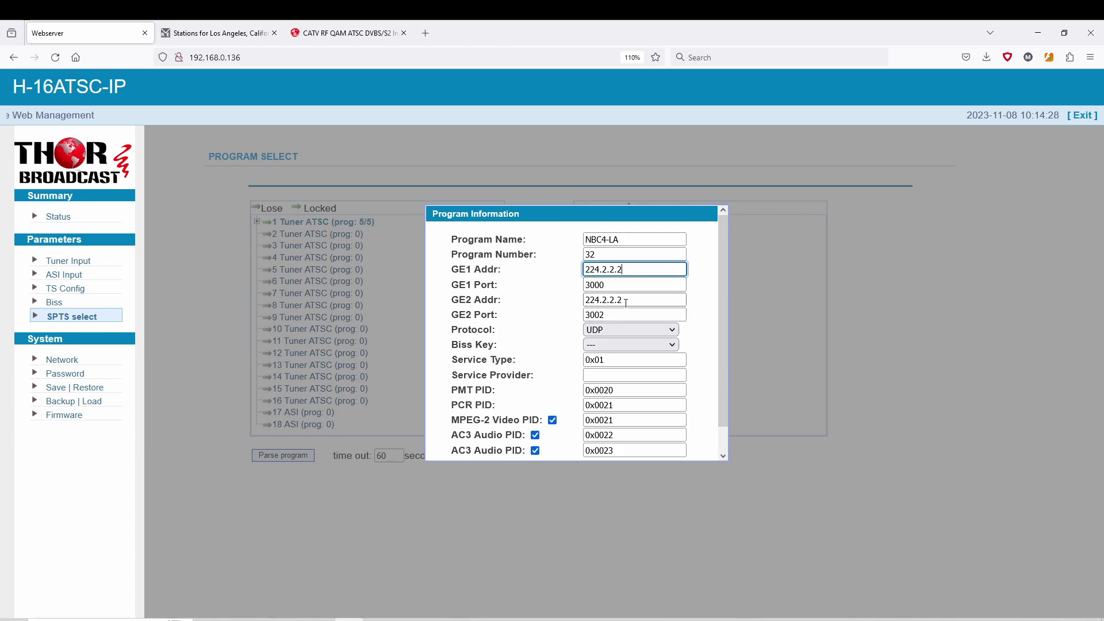
{"action": "left_click", "coordinate": [607, 285]}
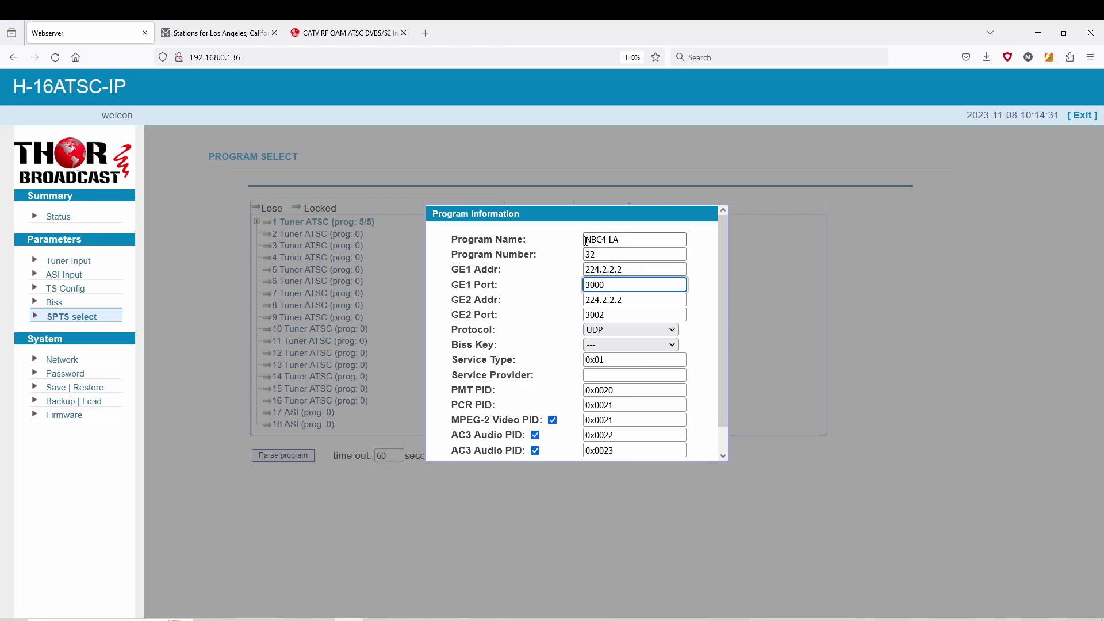
{"action": "left_click_drag", "start_coordinate": [585, 240], "coordinate": [621, 240]}
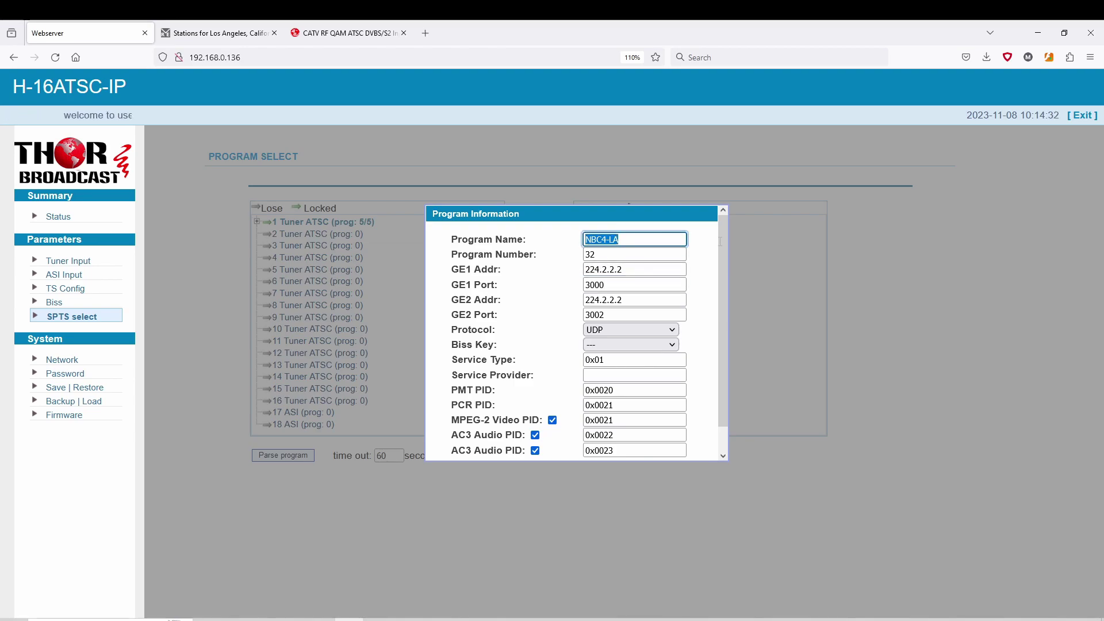
{"action": "left_click", "coordinate": [614, 274]}
{"action": "left_click", "coordinate": [615, 315]}
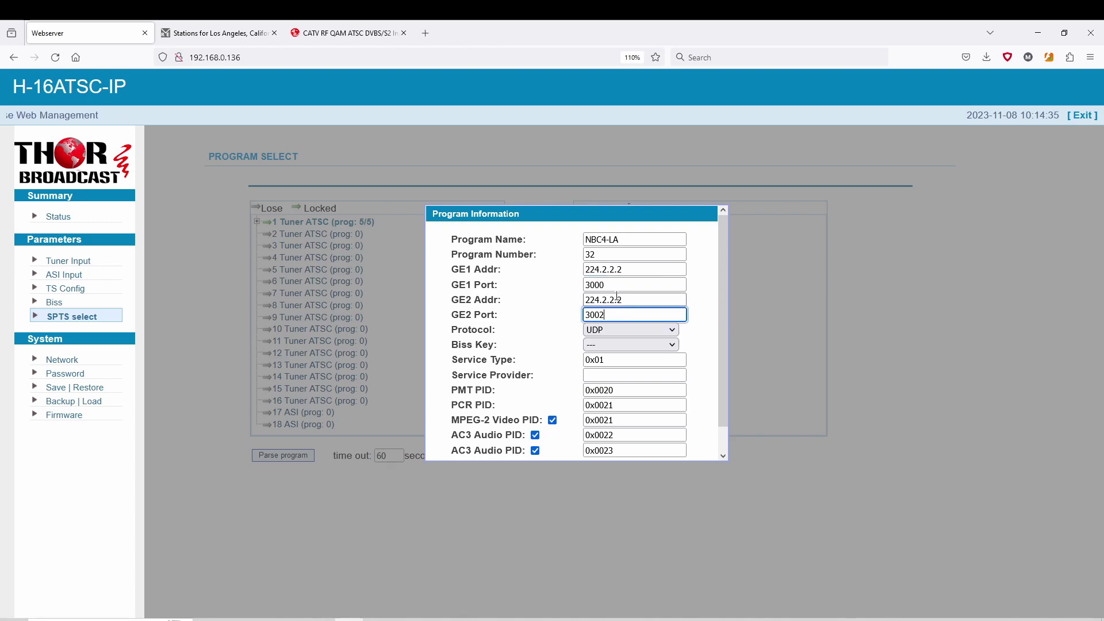
{"action": "left_click", "coordinate": [616, 286]}
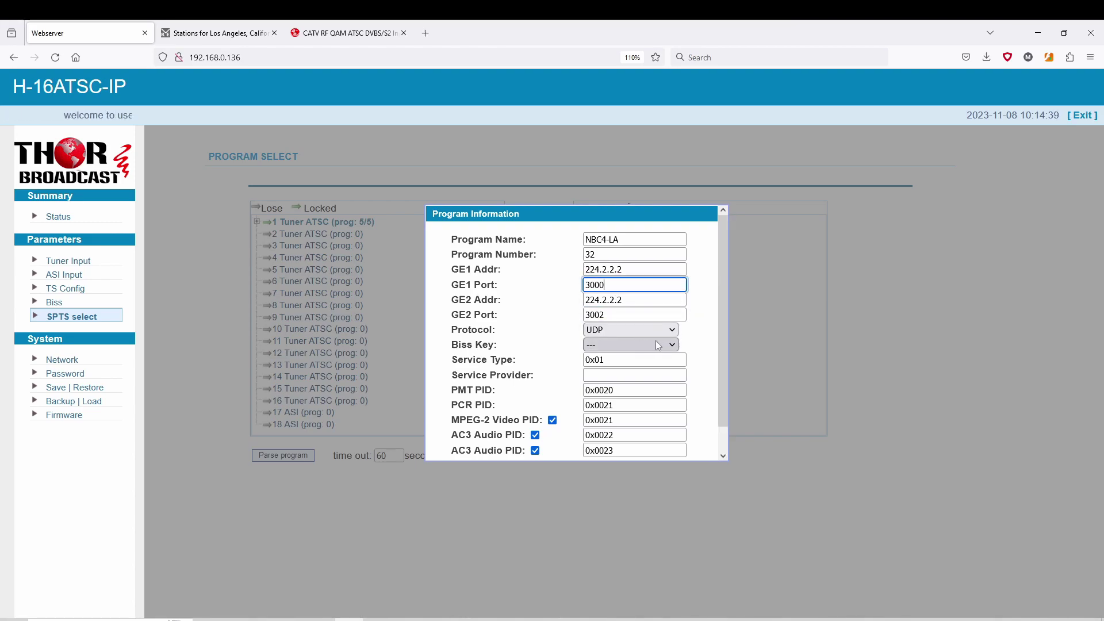
{"action": "scroll", "coordinate": [639, 344], "scroll_direction": "down", "scroll_amount": 1}
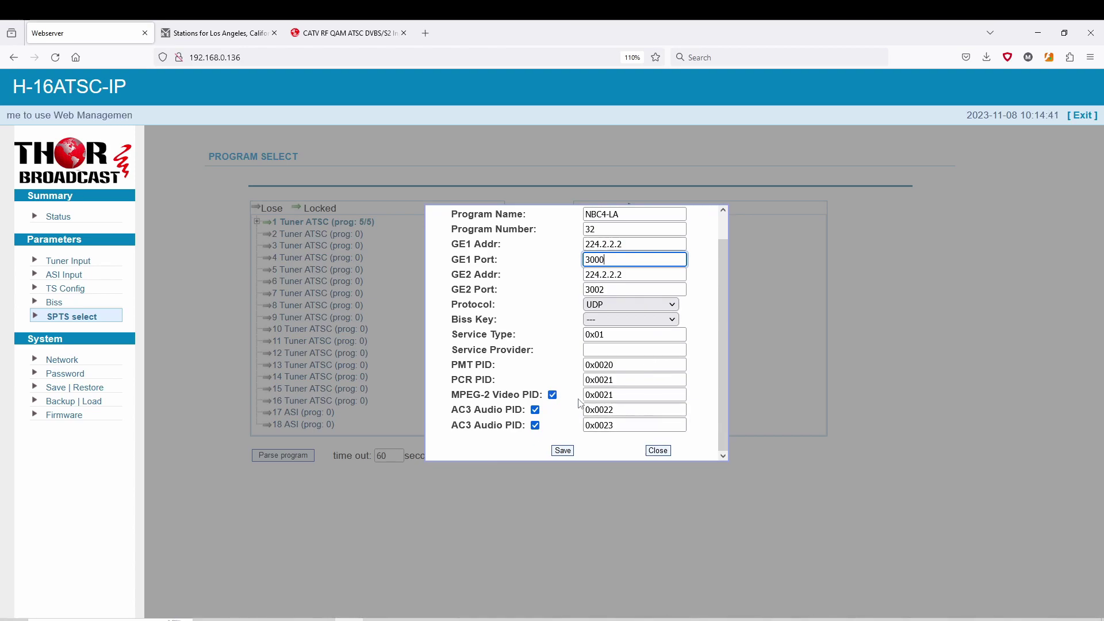
{"action": "scroll", "coordinate": [578, 394], "scroll_direction": "up", "scroll_amount": 1}
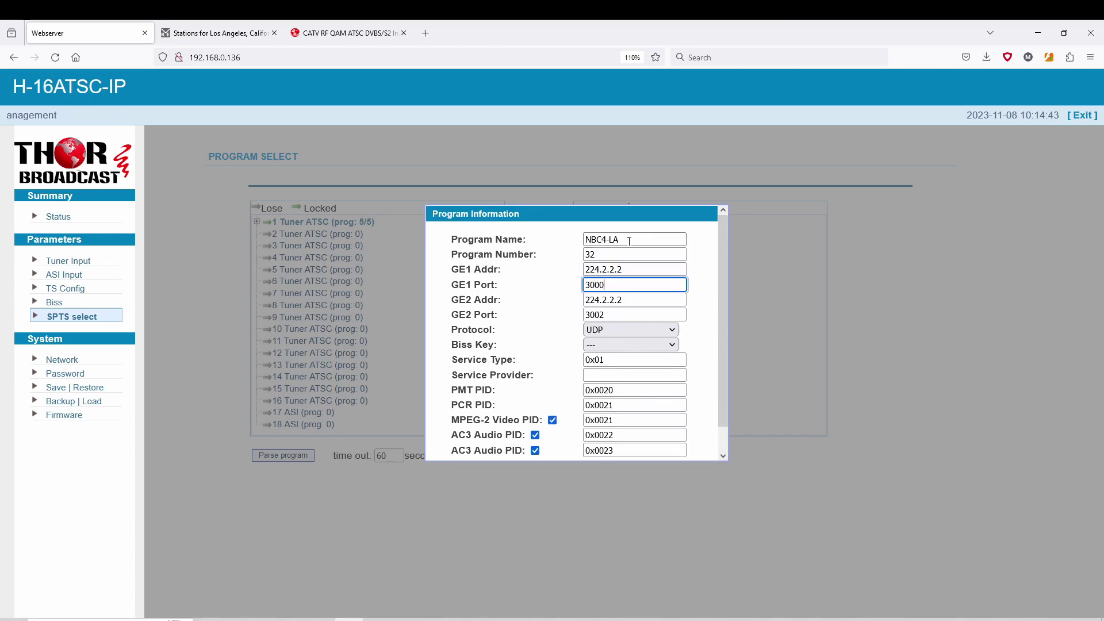
{"action": "scroll", "coordinate": [578, 415], "scroll_direction": "down", "scroll_amount": 1}
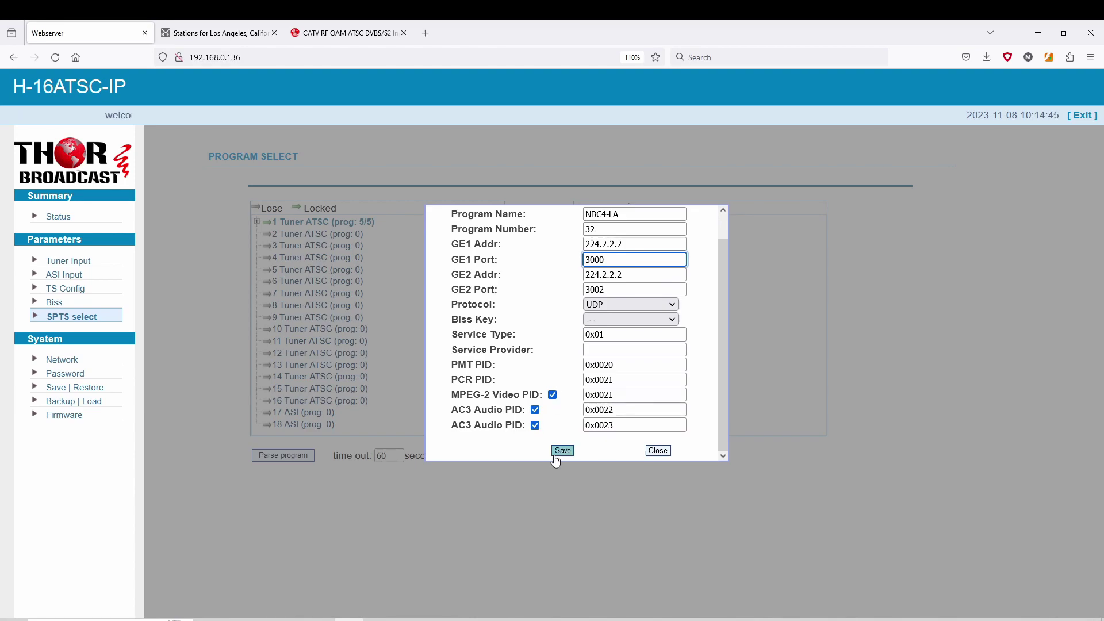
{"action": "scroll", "coordinate": [633, 290], "scroll_direction": "up", "scroll_amount": 1}
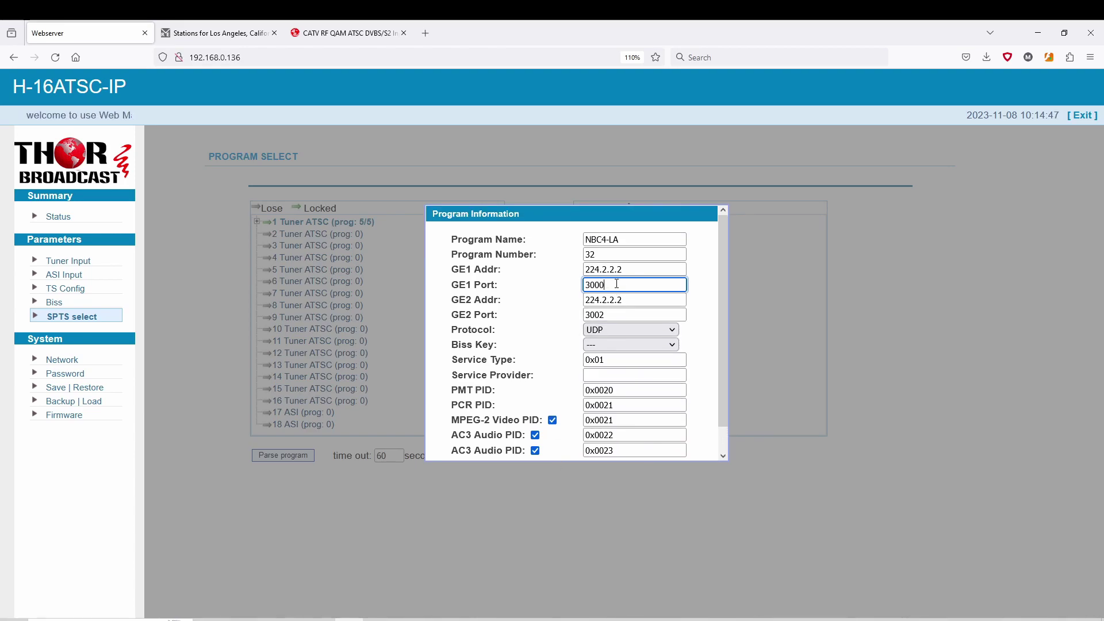
{"action": "scroll", "coordinate": [631, 288], "scroll_direction": "down", "scroll_amount": 1}
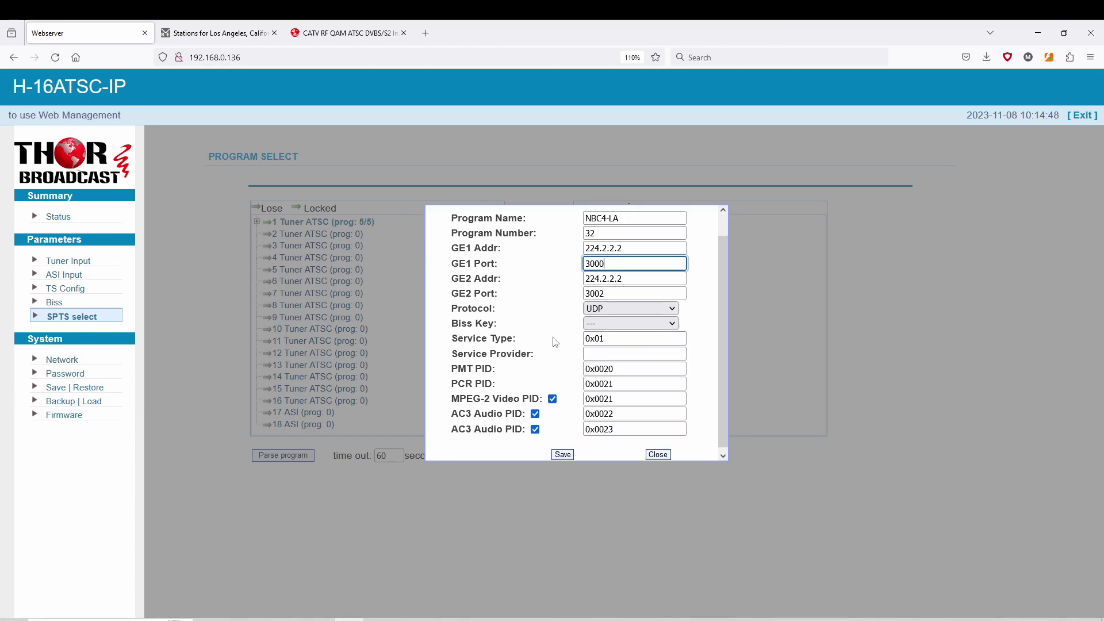
{"action": "left_click", "coordinate": [561, 457]}
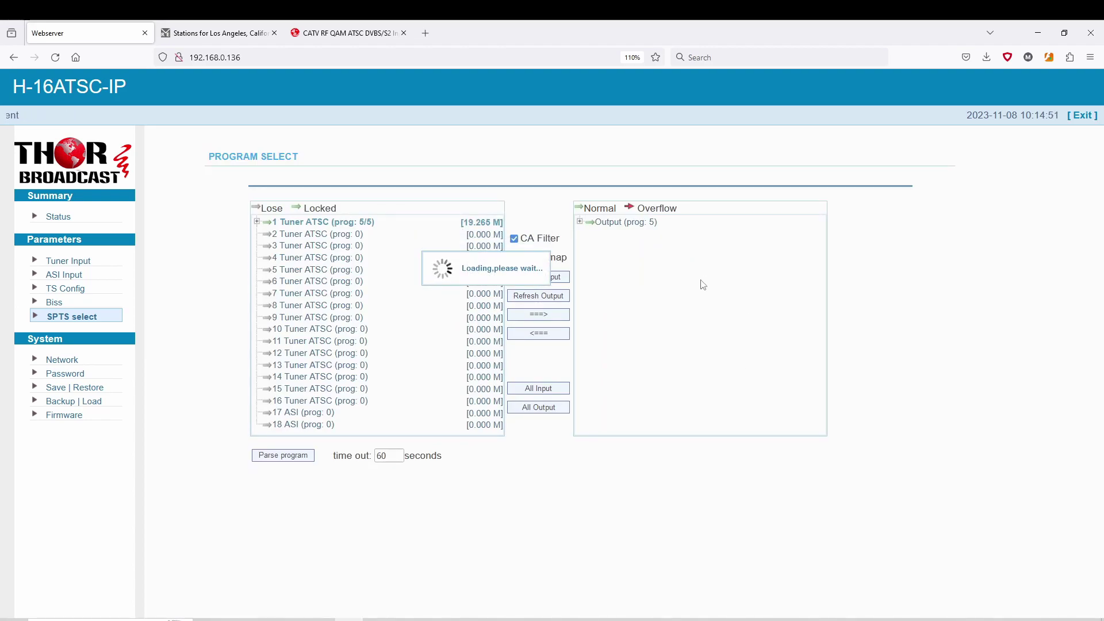
Expand Tuner1's five outputs and show Oxygen's settings: program 42, UDP 224.2.2.2, ports 3012/3014.
{"action": "left_click", "coordinate": [580, 222]}
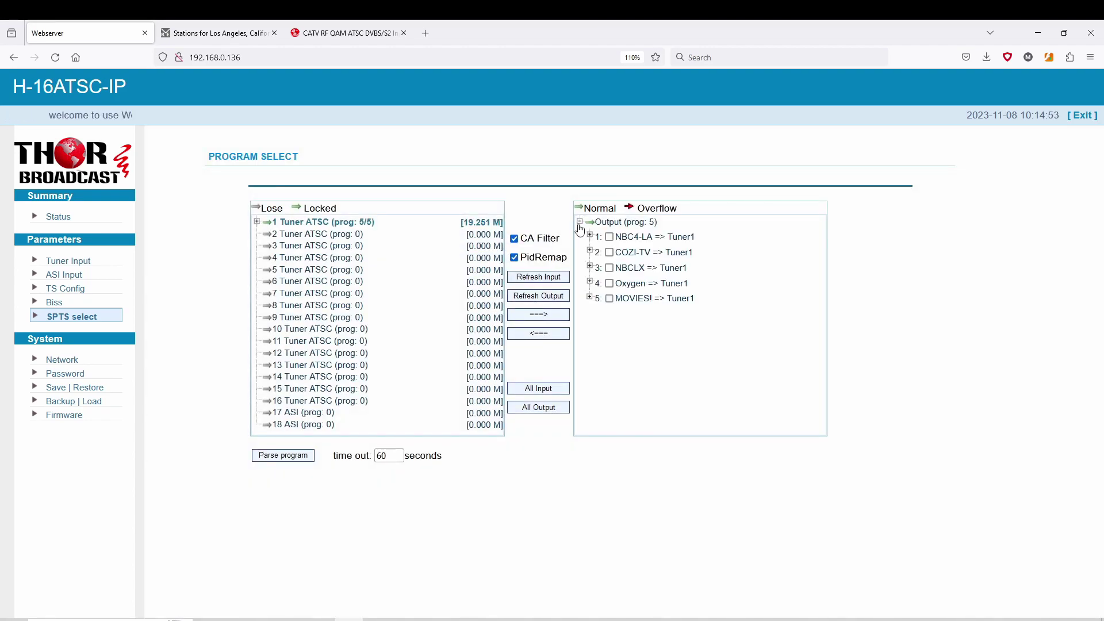
{"action": "left_click", "coordinate": [637, 285]}
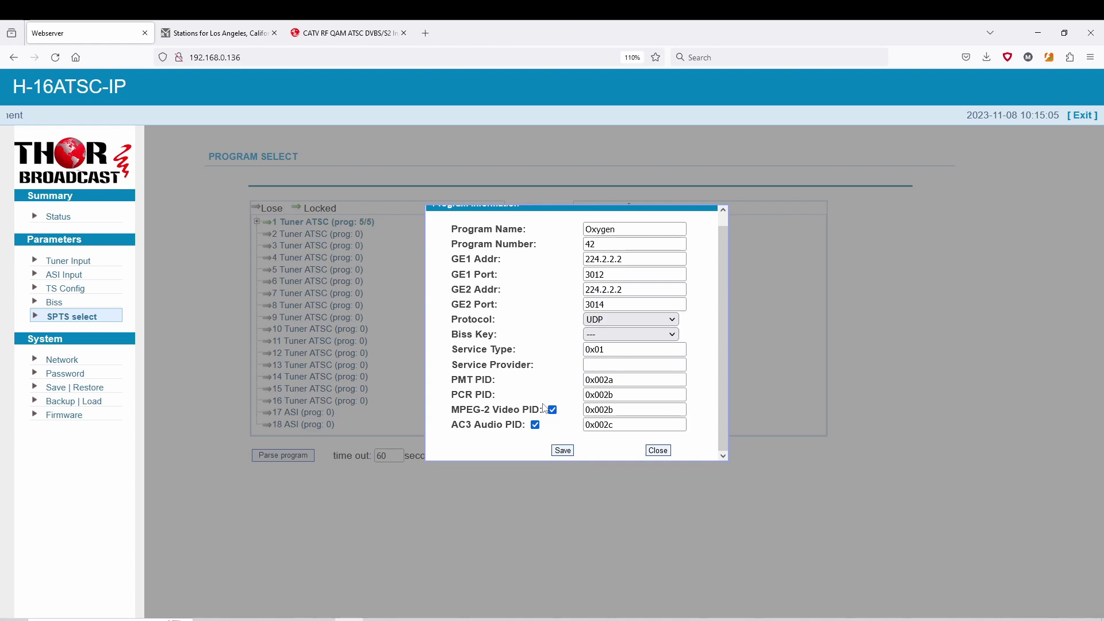
Close Oxygen's settings and tick NBC4-LA, COZI-TV, NBCLX, Oxygen and MOVIES! for output.
{"action": "left_click", "coordinate": [657, 451]}
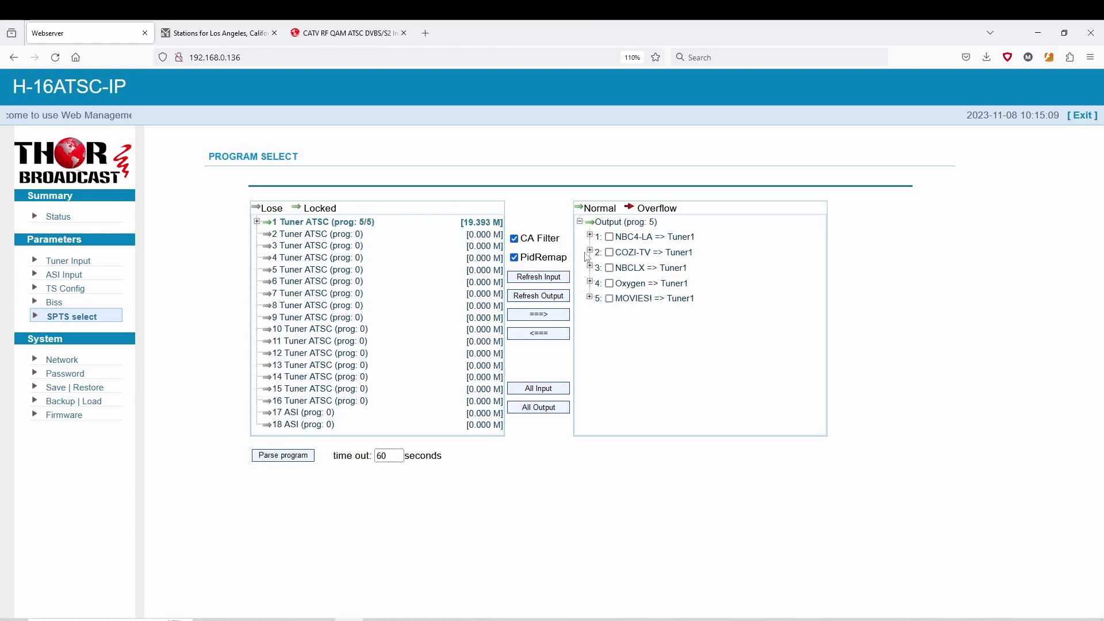
{"action": "left_click", "coordinate": [609, 237]}
{"action": "left_click", "coordinate": [609, 253]}
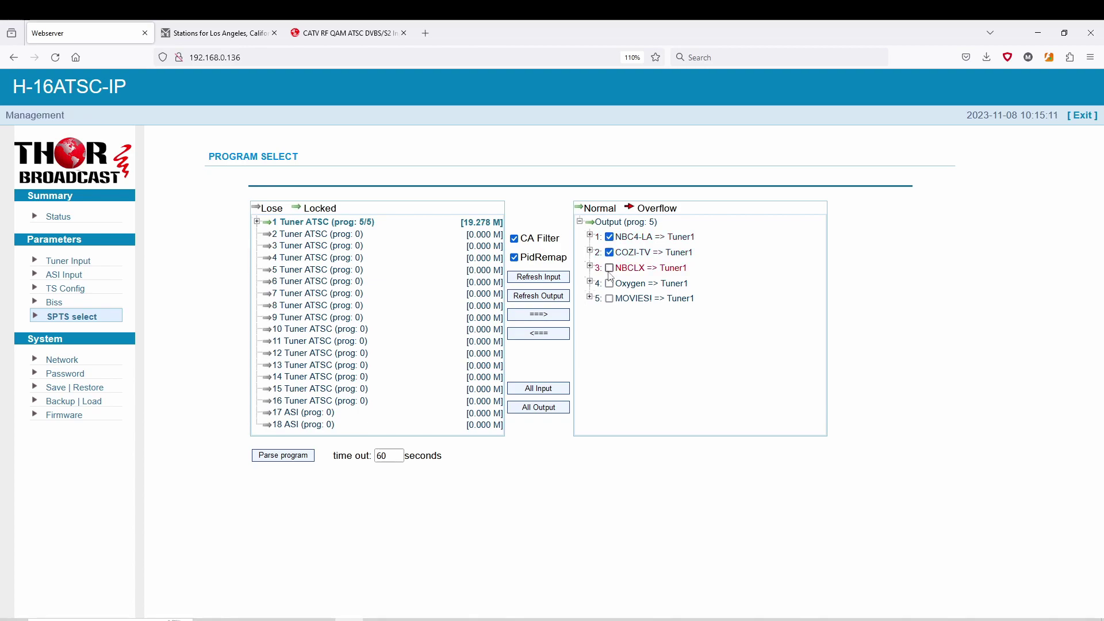
{"action": "left_click", "coordinate": [609, 268]}
{"action": "left_click", "coordinate": [609, 284]}
{"action": "left_click", "coordinate": [609, 298]}
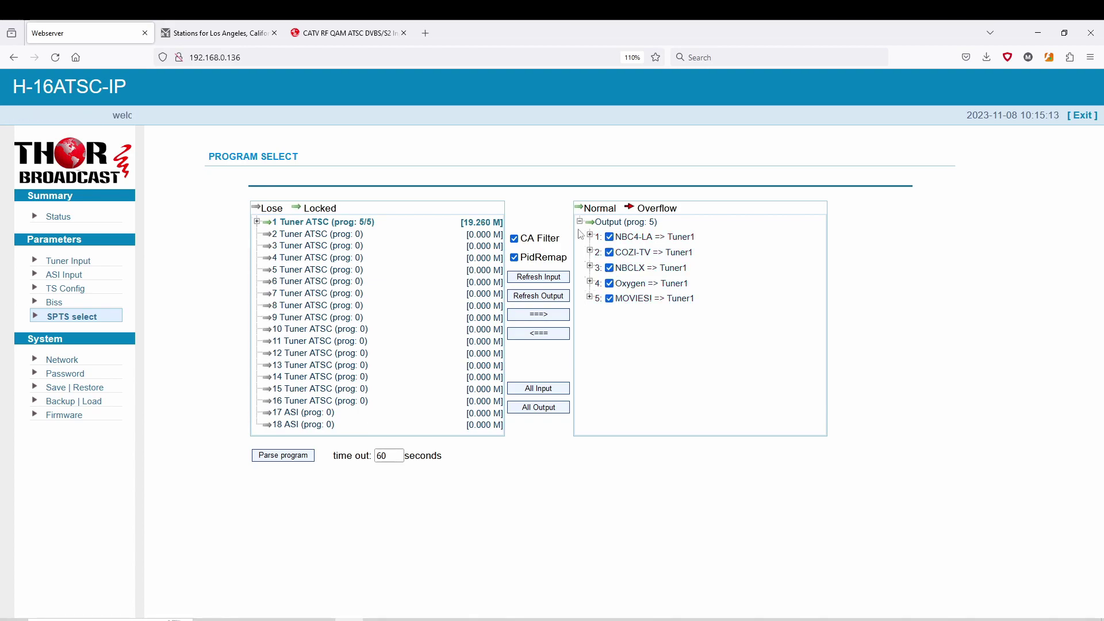
{"action": "left_click", "coordinate": [590, 237]}
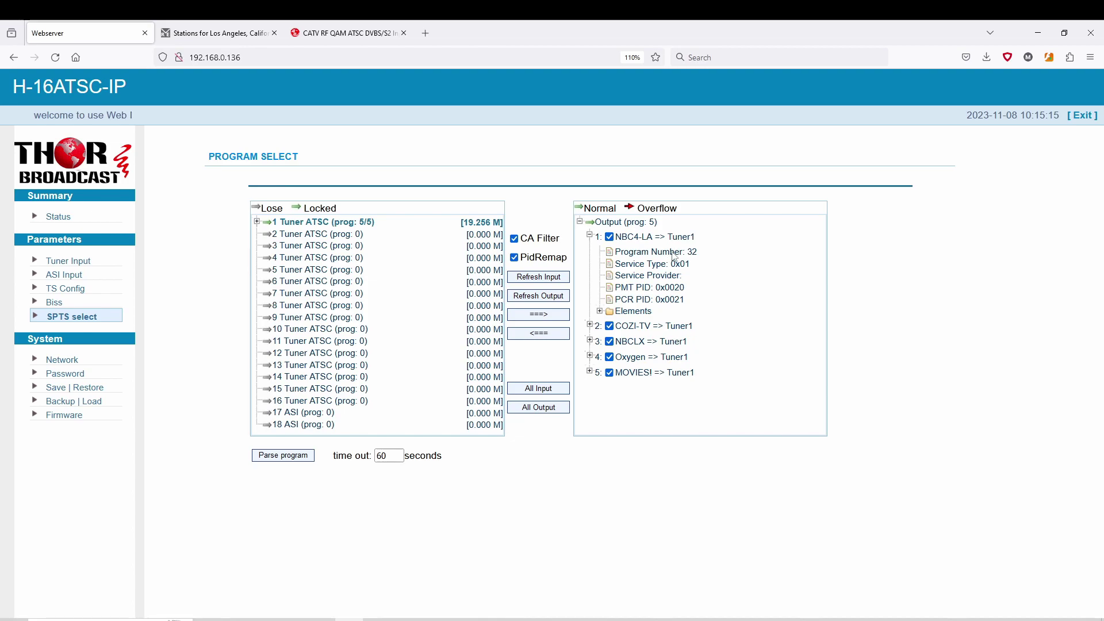
Refresh the output list, expand the Output and Tuner 1 trees, and show MOVIES! details.
{"action": "left_click", "coordinate": [539, 297]}
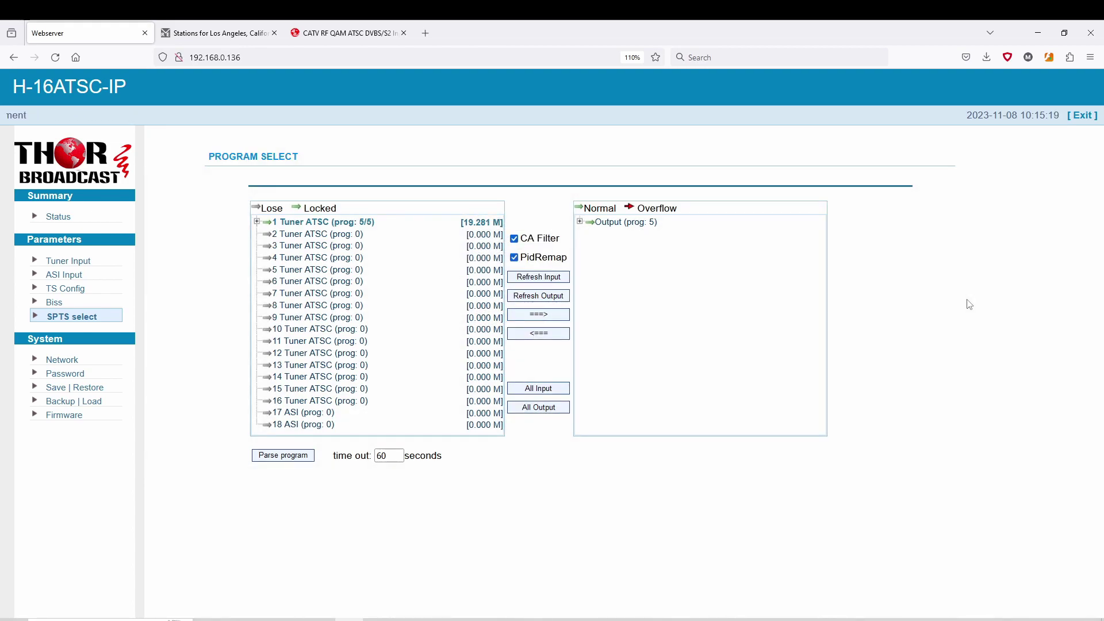
{"action": "left_click", "coordinate": [580, 222]}
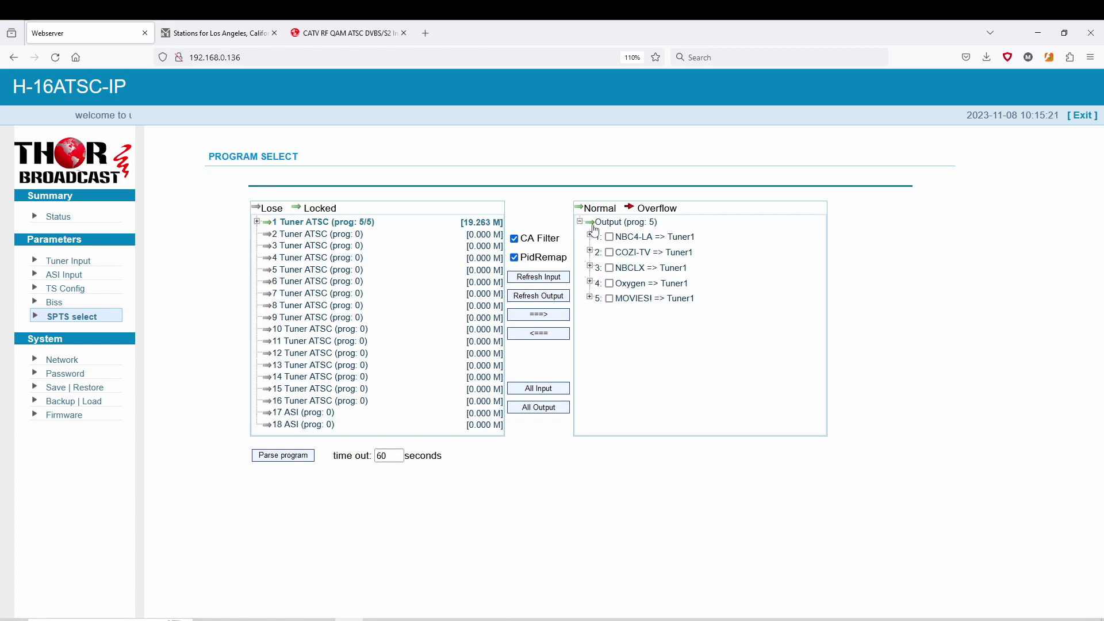
{"action": "left_click", "coordinate": [257, 222]}
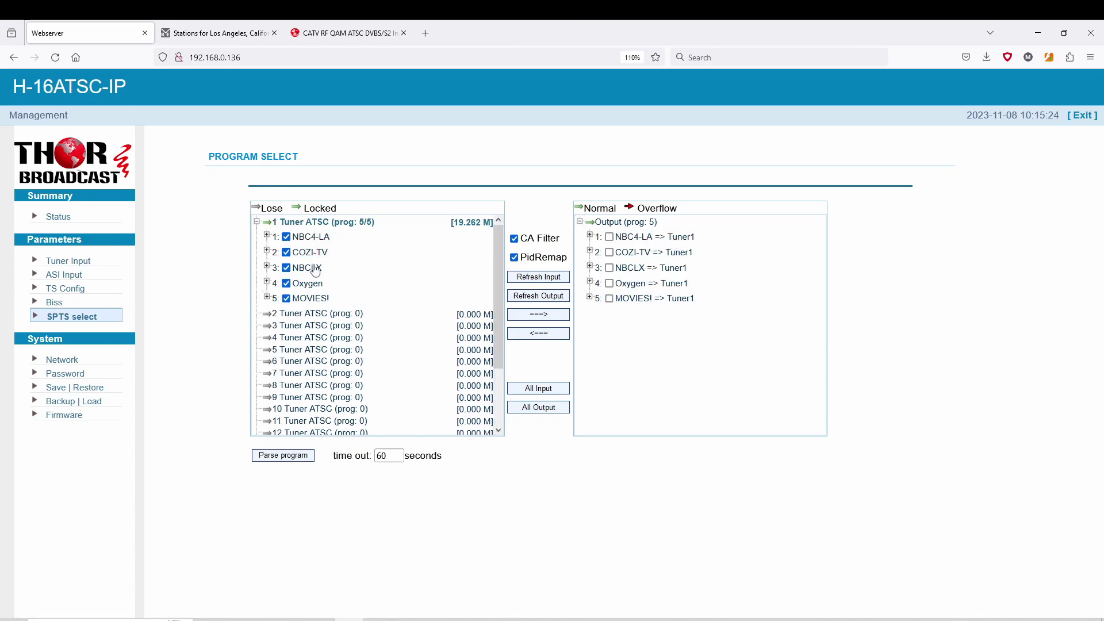
{"action": "left_click", "coordinate": [267, 298]}
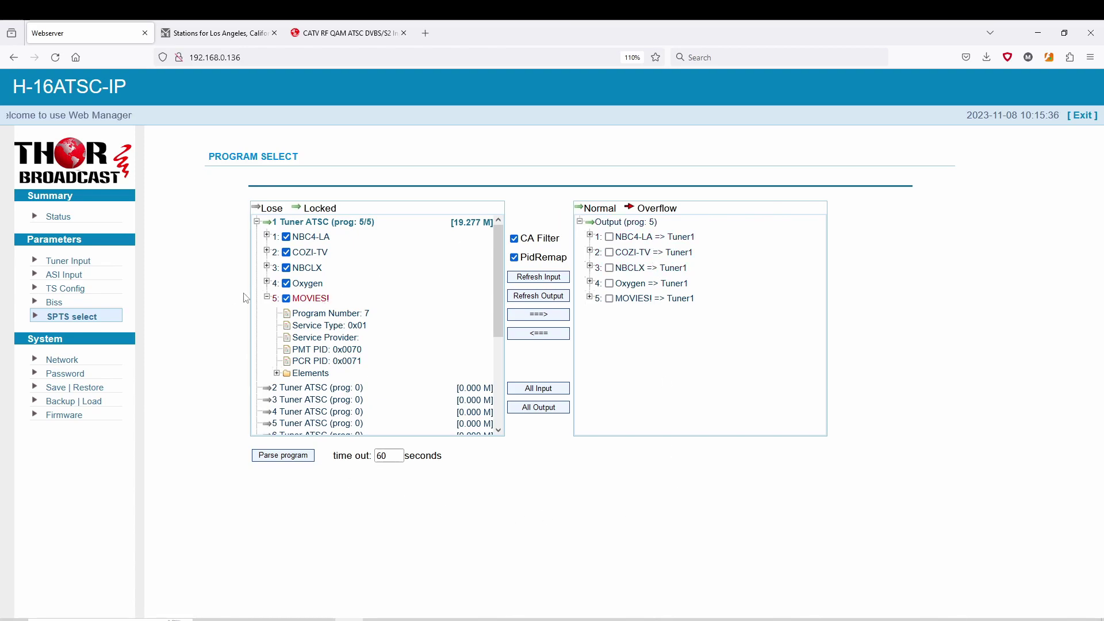
Check tuner 1's frequency settings on Tuner Input, then return to the SPTS Program Select page.
{"action": "left_click", "coordinate": [60, 289]}
{"action": "left_click", "coordinate": [64, 262]}
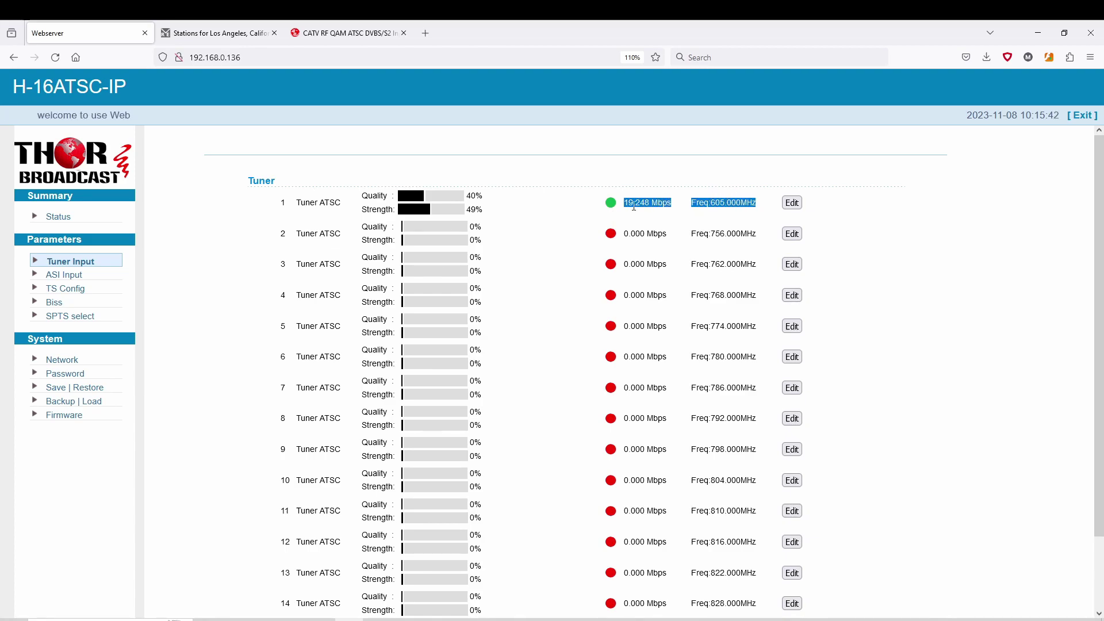
{"action": "left_click", "coordinate": [793, 203]}
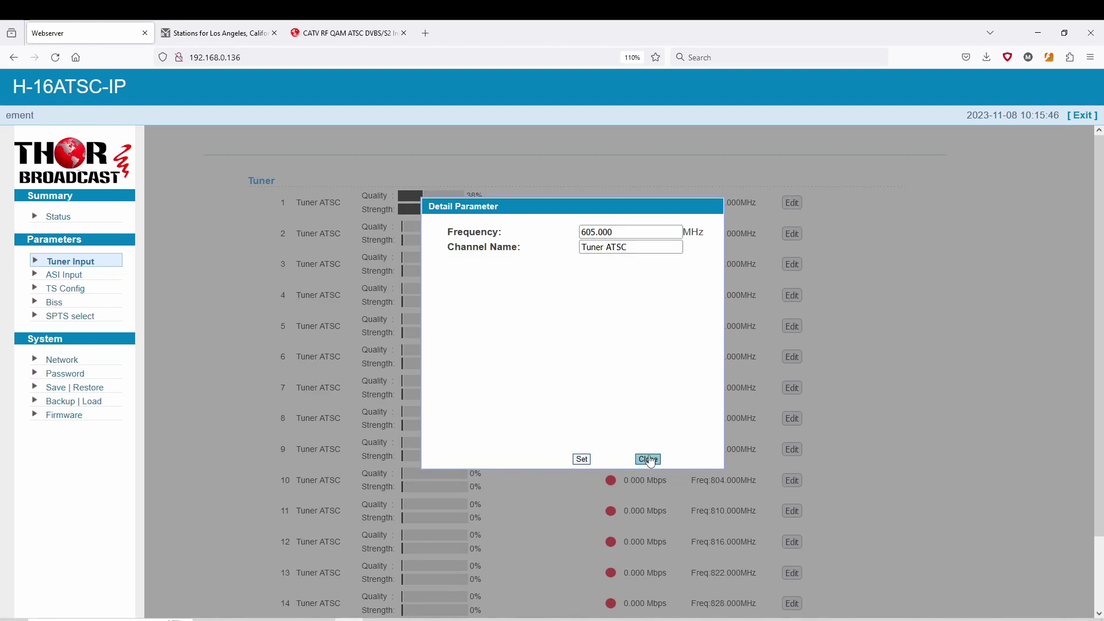
{"action": "left_click", "coordinate": [648, 459]}
{"action": "left_click", "coordinate": [72, 316]}
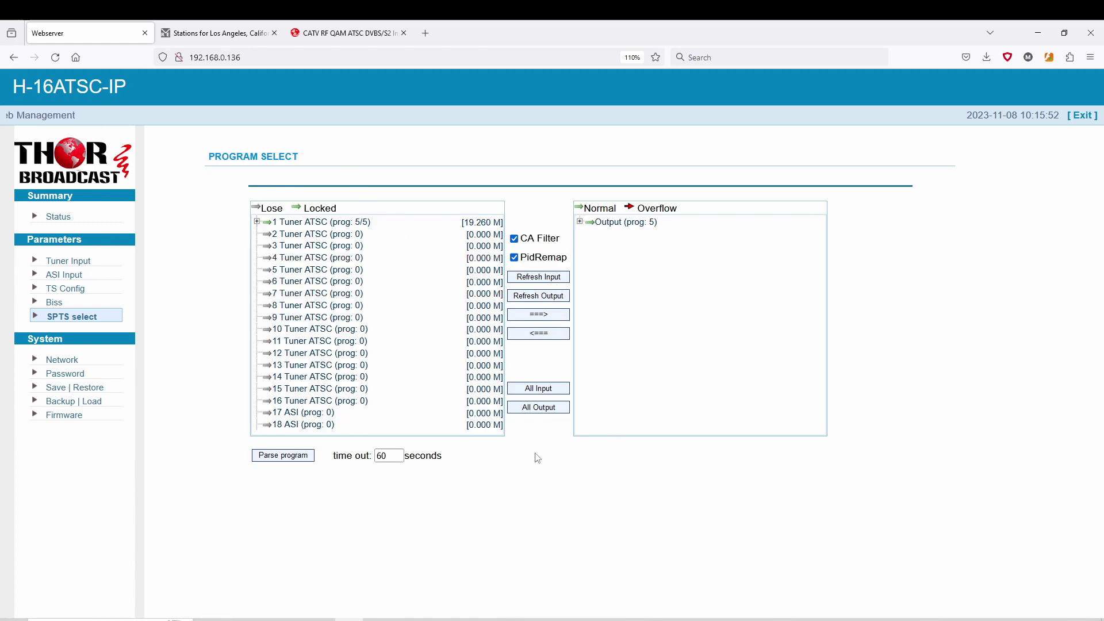
{"action": "mouse_move", "coordinate": [575, 616]}
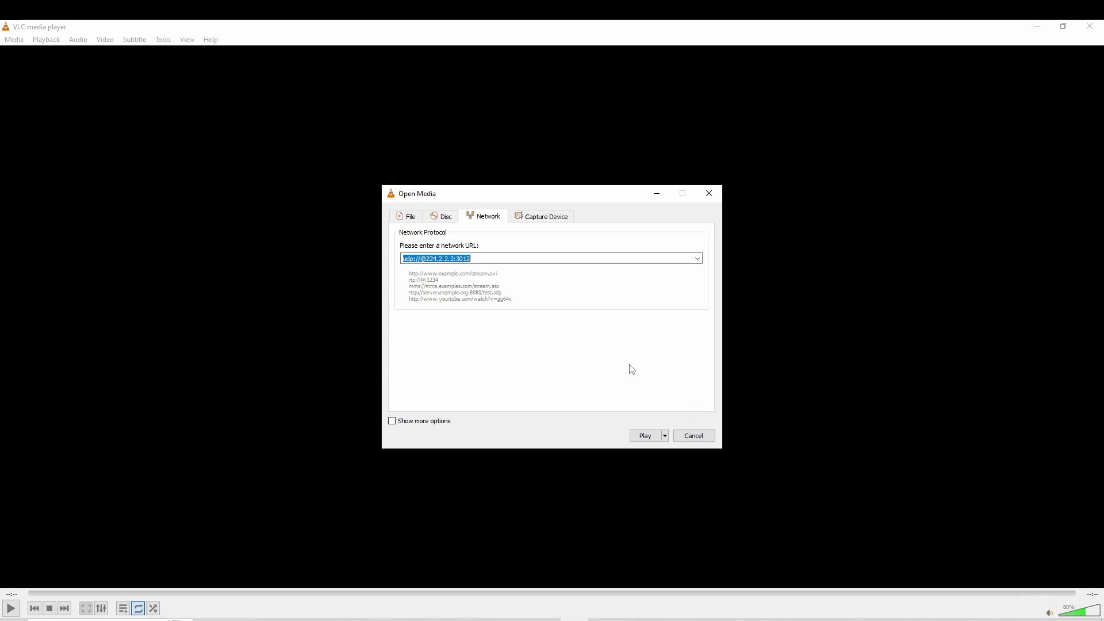
{"action": "left_click", "coordinate": [486, 260]}
{"action": "key", "text": "BackSpace"}
{"action": "key", "text": "BackSpace"}
{"action": "key", "text": "BackSpace"}
{"action": "type", "text": "000"}
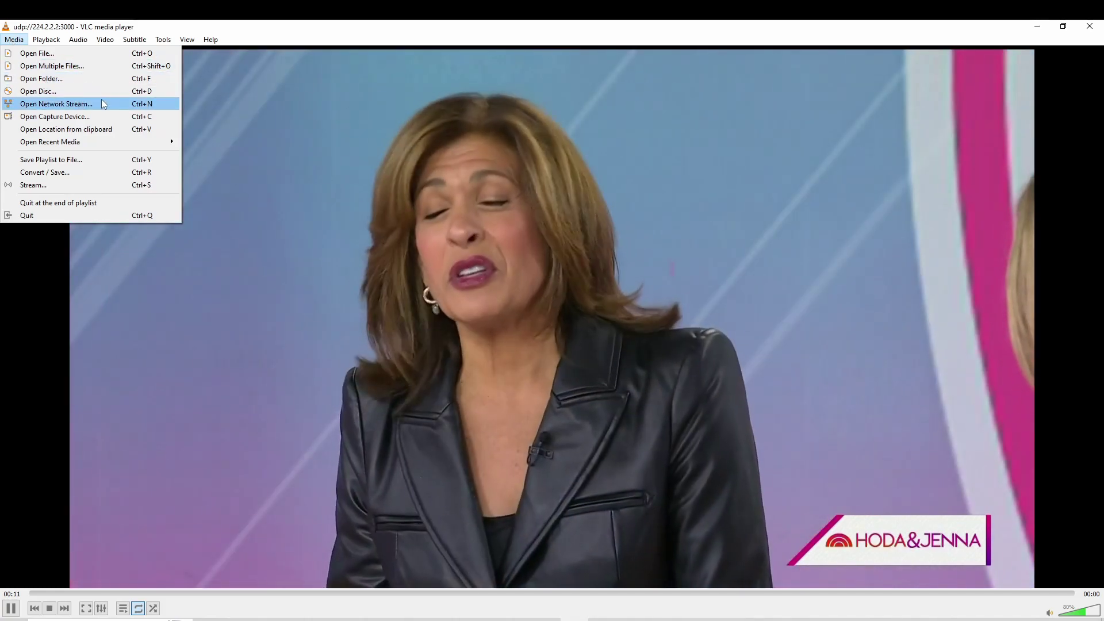
{"action": "left_click", "coordinate": [56, 103]}
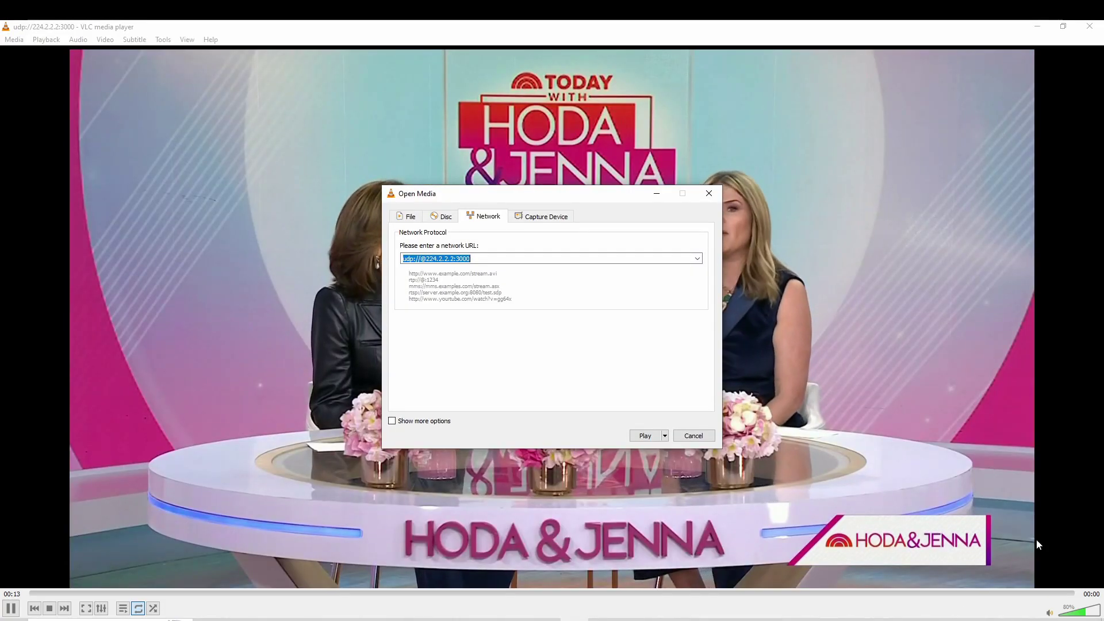
{"action": "left_click", "coordinate": [508, 260]}
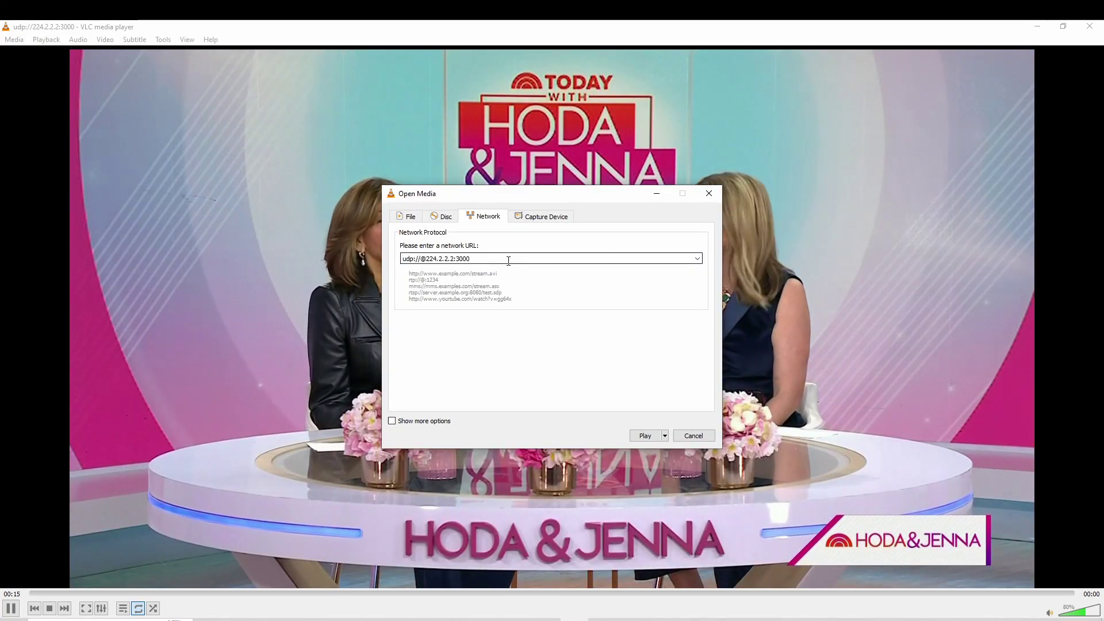
{"action": "key", "text": "BackSpace"}
{"action": "key", "text": "BackSpace"}
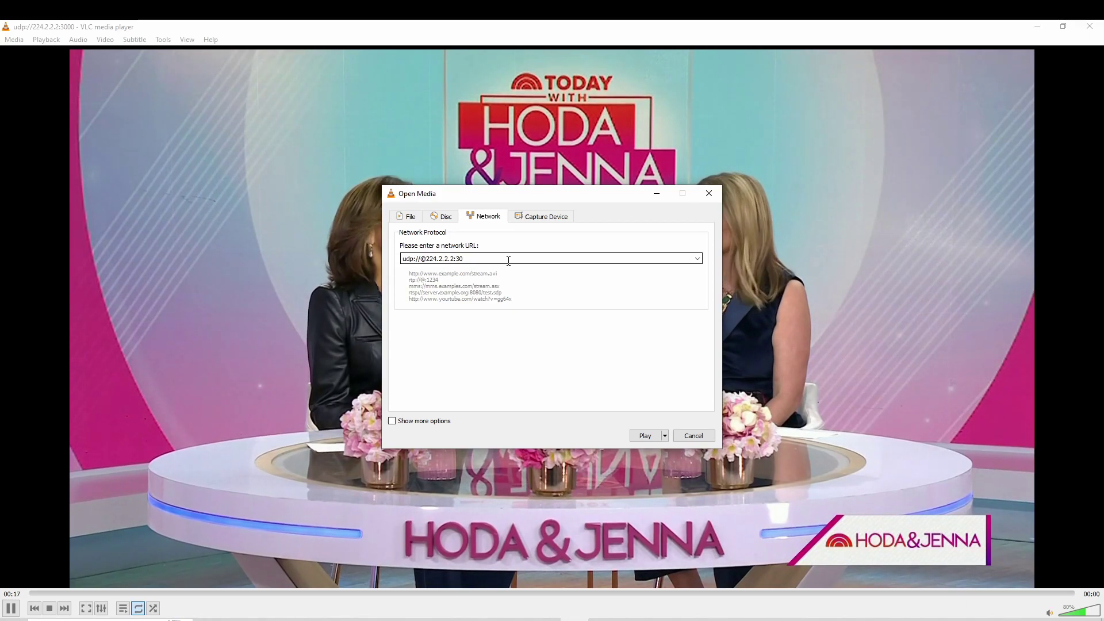
{"action": "type", "text": "12"}
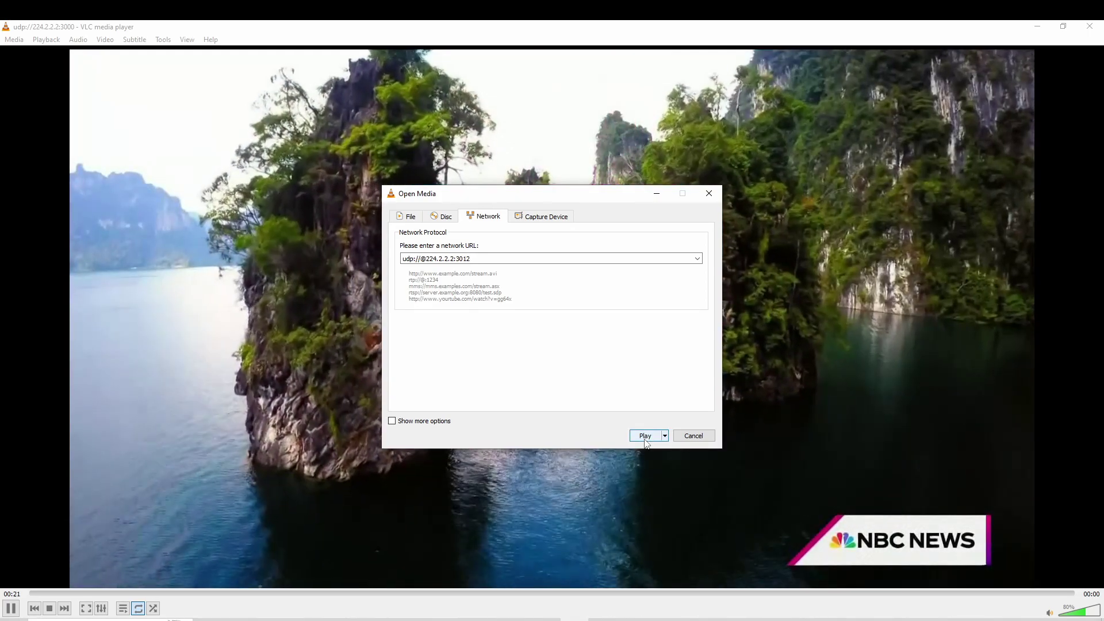
{"action": "left_click", "coordinate": [645, 436]}
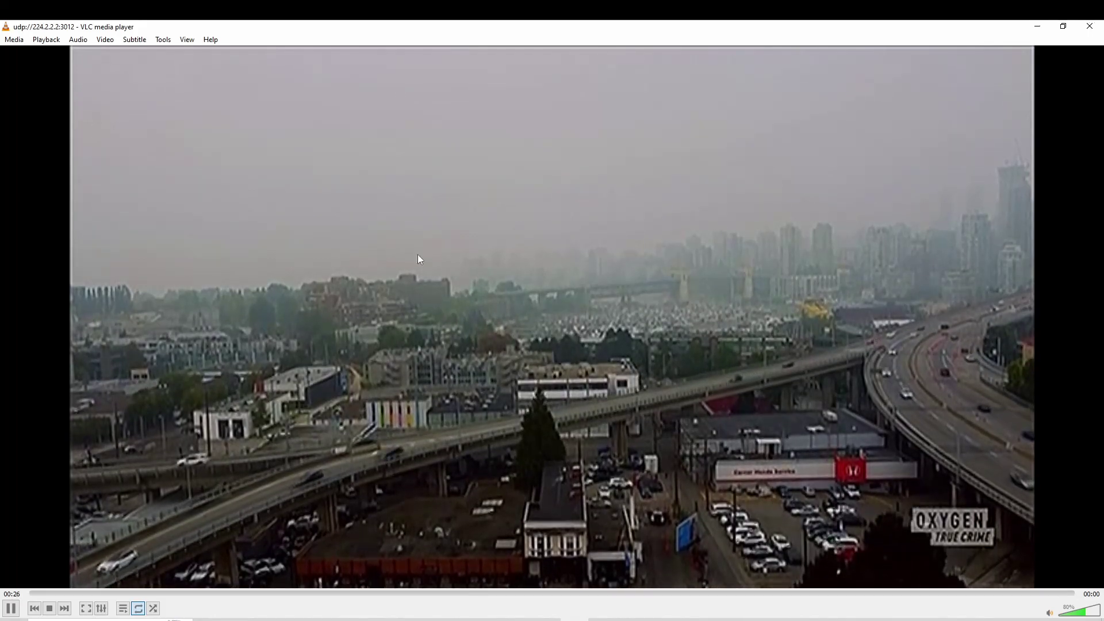
{"action": "left_click", "coordinate": [14, 39]}
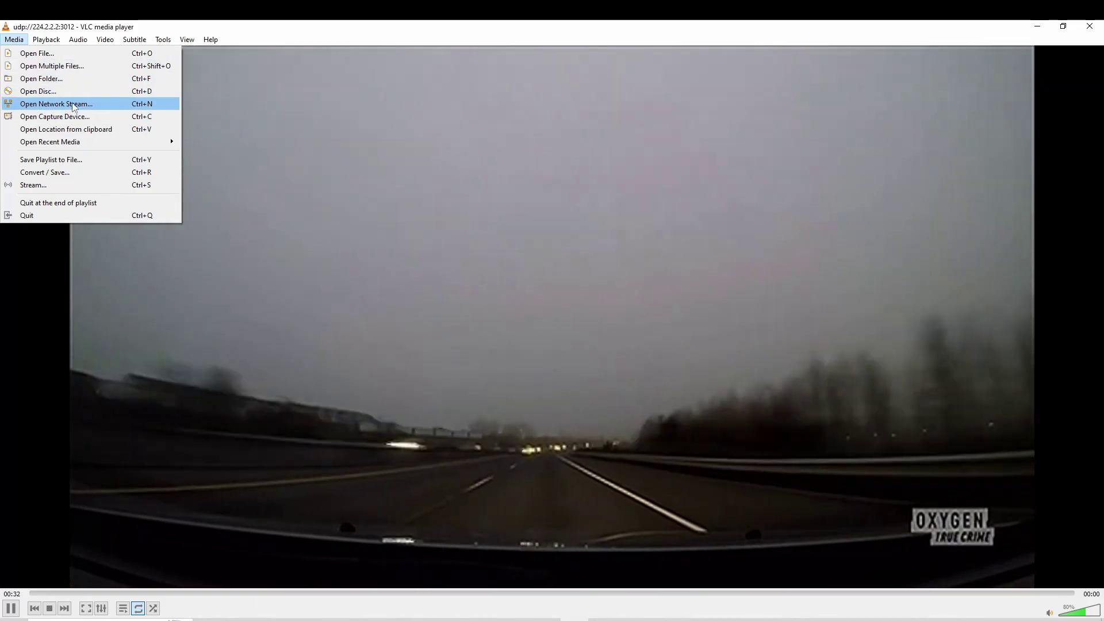
{"action": "left_click", "coordinate": [73, 104]}
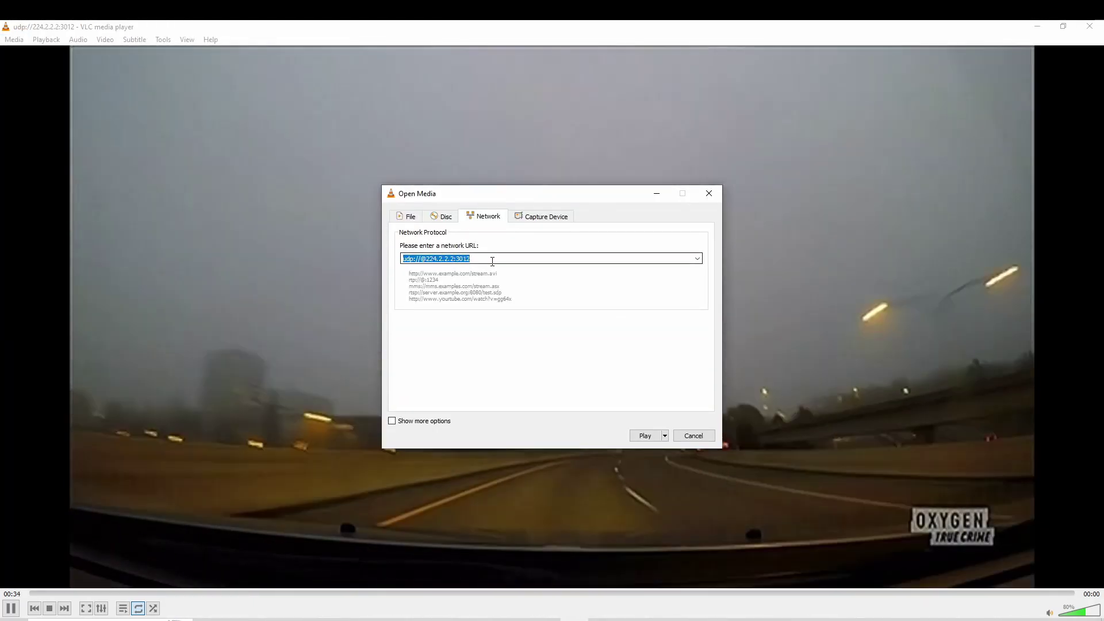
{"action": "left_click", "coordinate": [492, 261]}
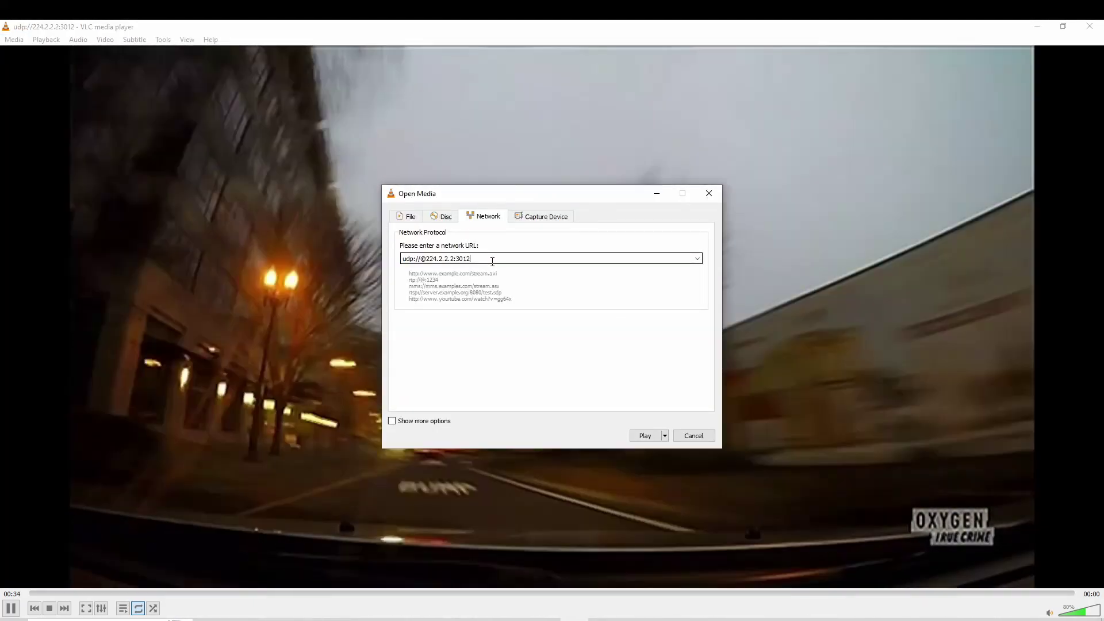
{"action": "key", "text": "BackSpace"}
{"action": "key", "text": "BackSpace"}
{"action": "key", "text": "BackSpace"}
{"action": "type", "text": "000"}
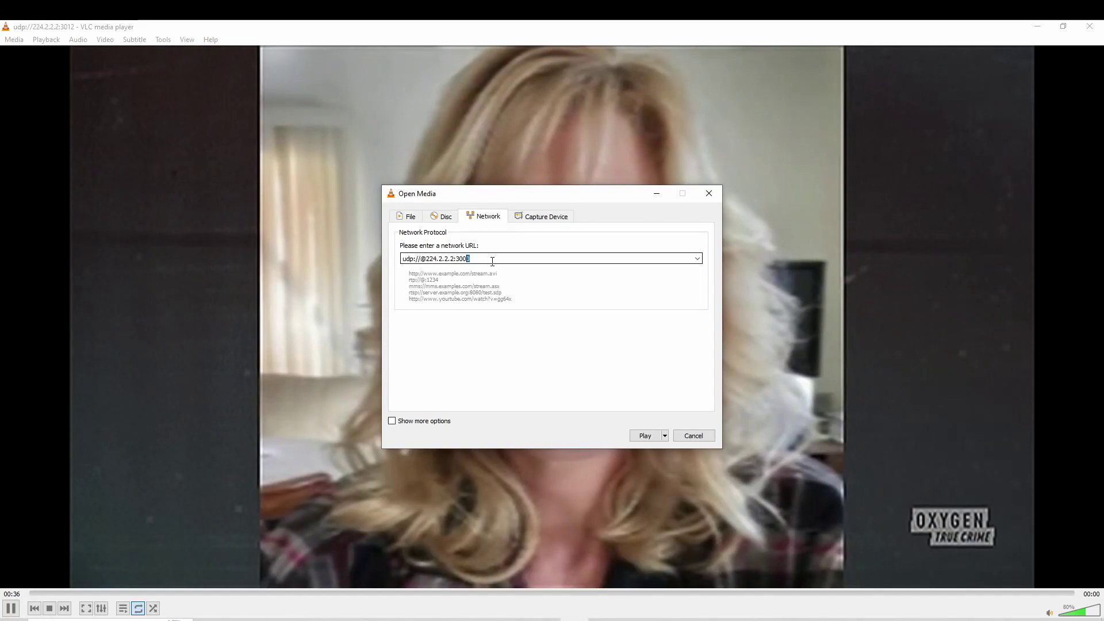
{"action": "key", "text": "Return"}
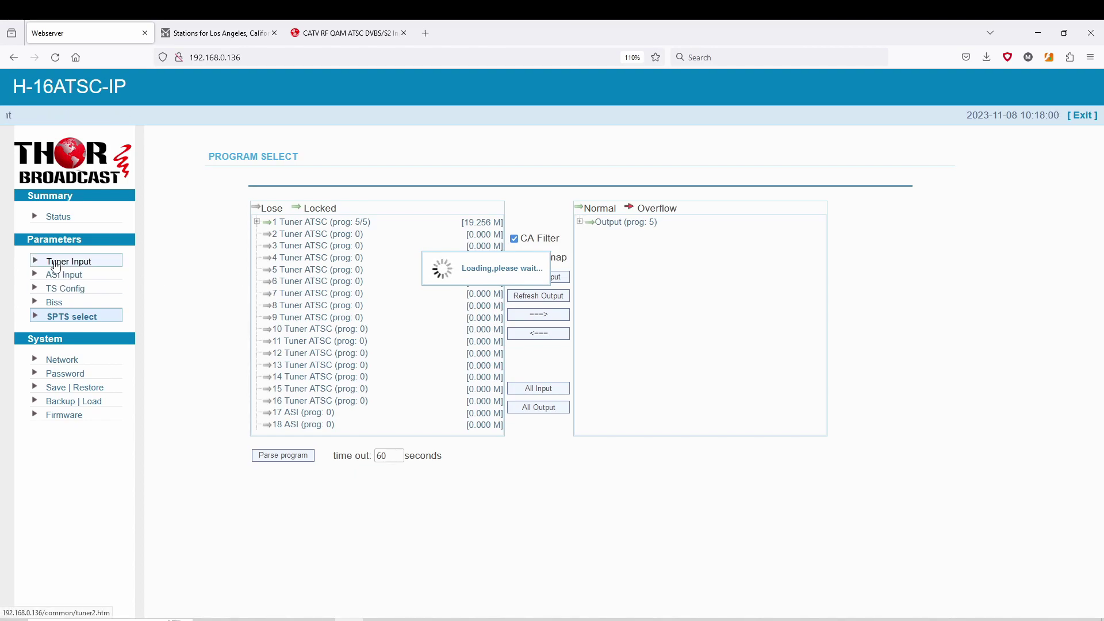
Browse the Tuner Input, Network, Password, Save/Restore and Status pages.
{"action": "left_click", "coordinate": [67, 262]}
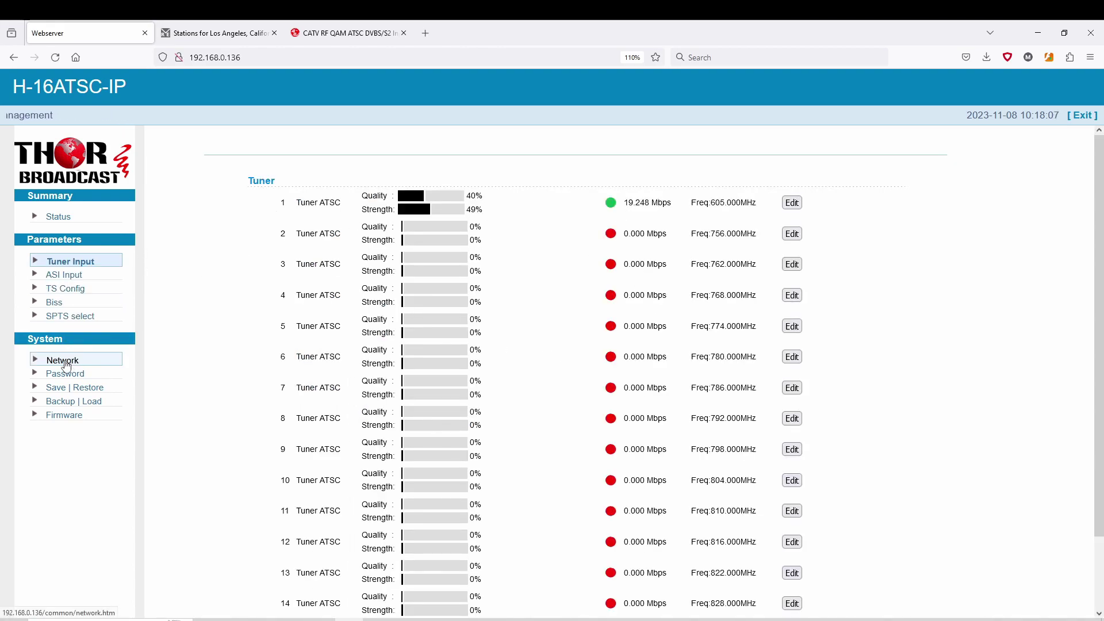
{"action": "left_click", "coordinate": [66, 360]}
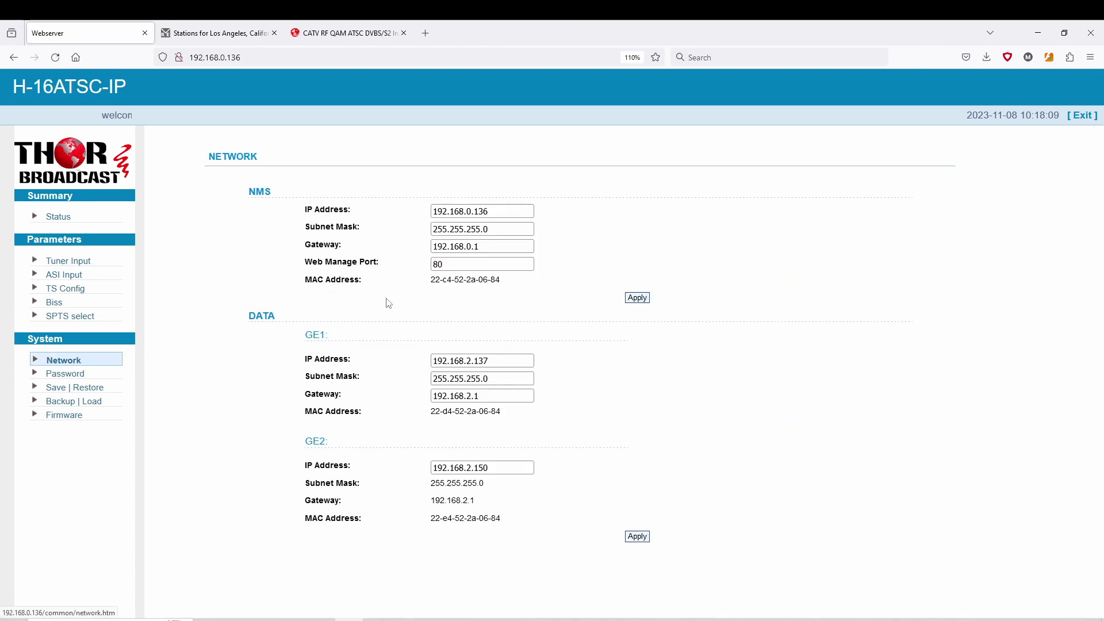
{"action": "left_click", "coordinate": [65, 374]}
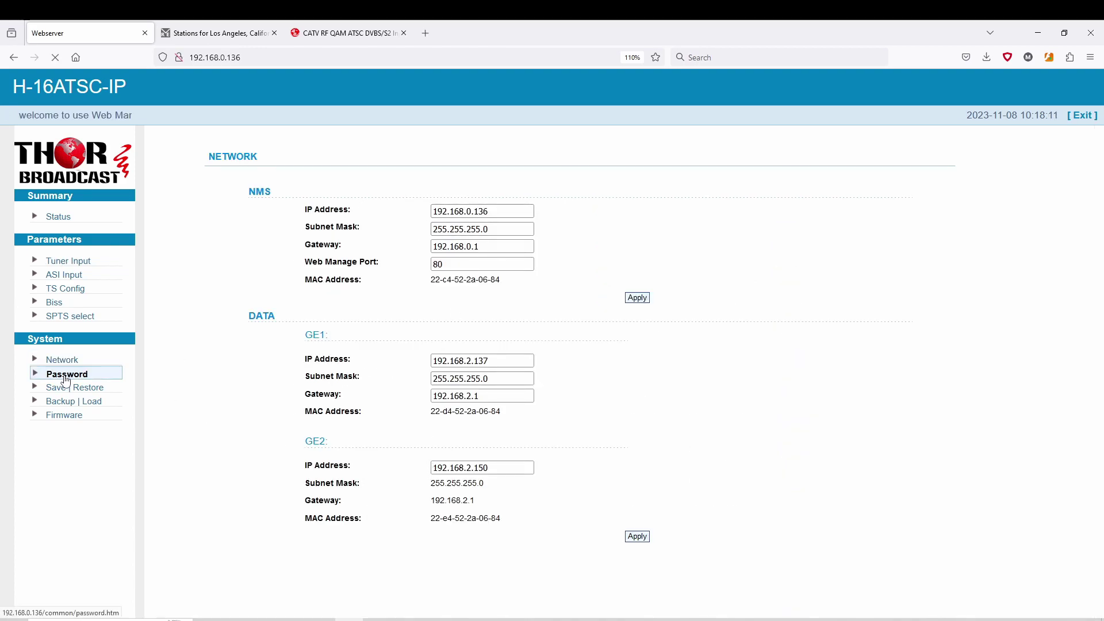
{"action": "left_click", "coordinate": [55, 390]}
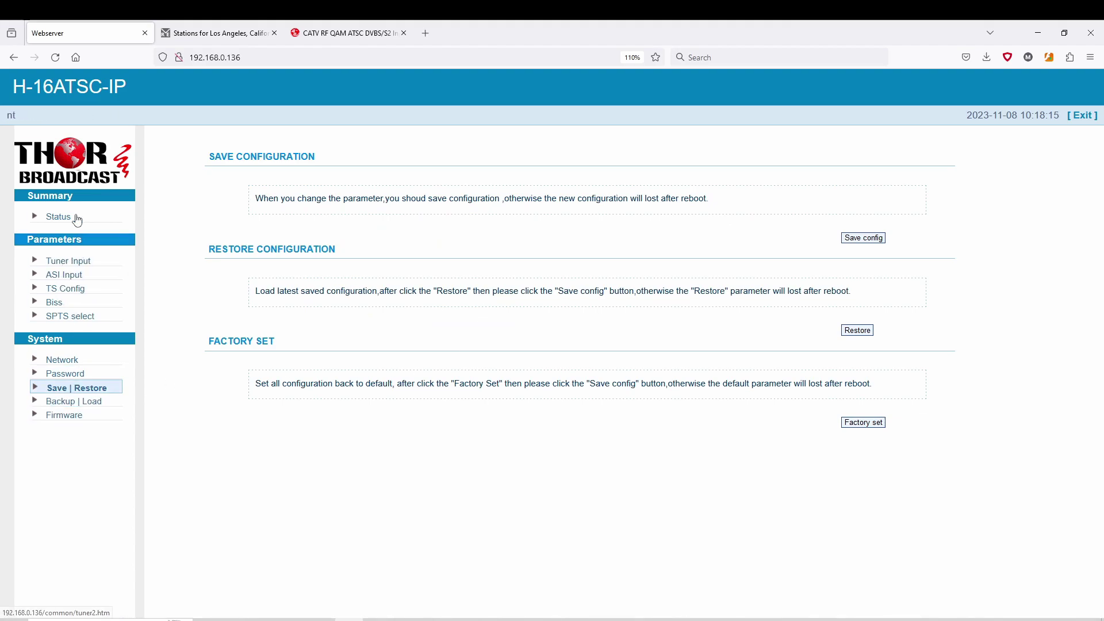
{"action": "left_click", "coordinate": [59, 217]}
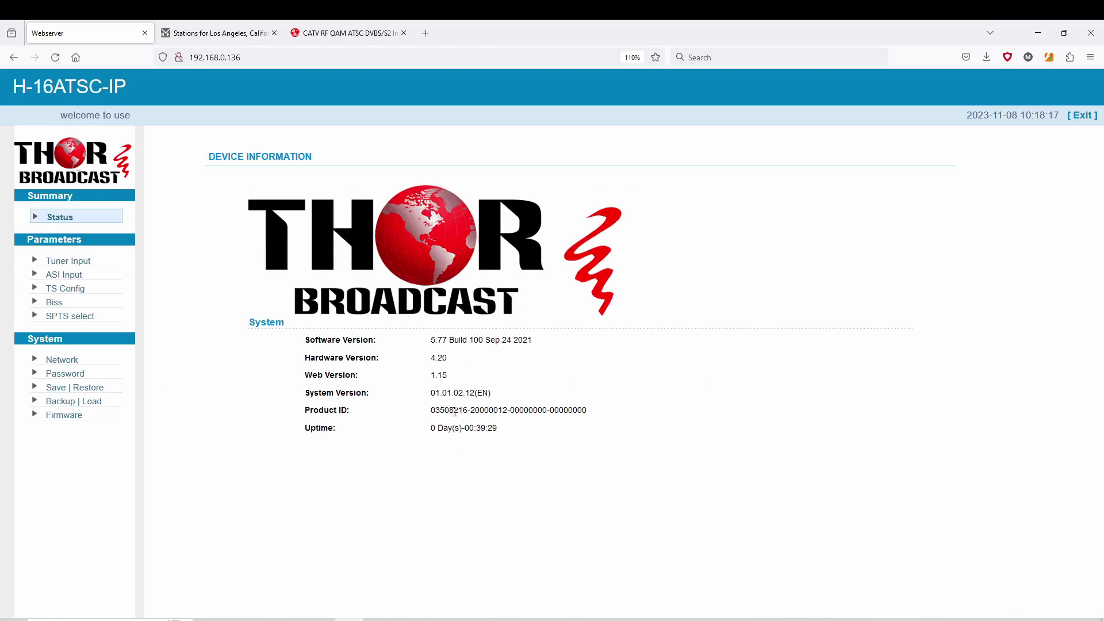
{"action": "left_click", "coordinate": [74, 262]}
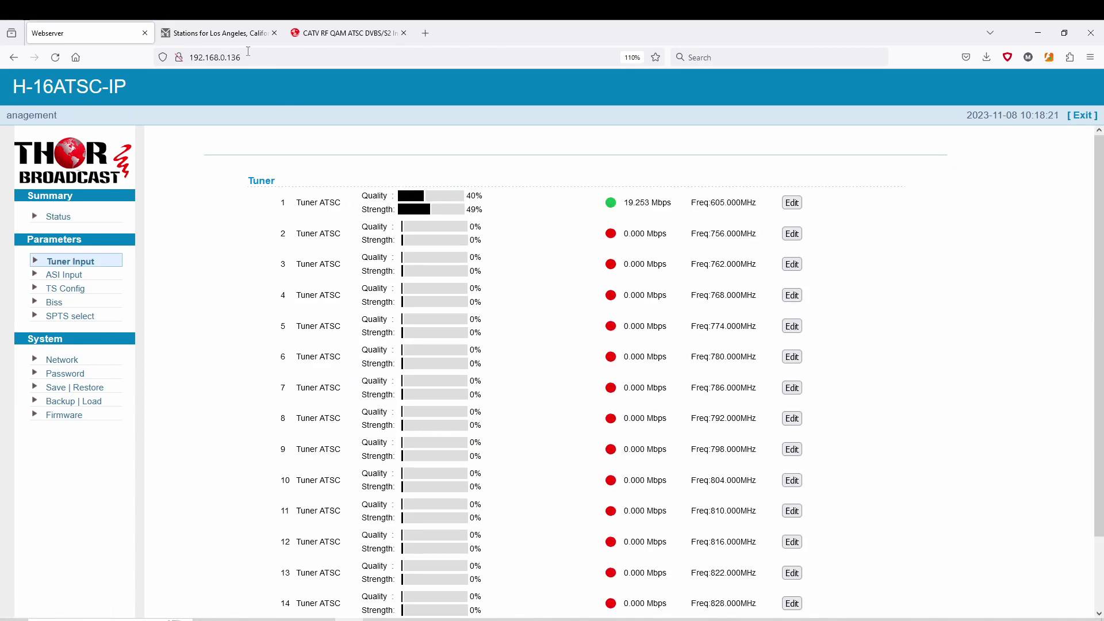
On SPTS select, expand tuner 1's five programs and their five Tuner1 outputs.
{"action": "left_click", "coordinate": [248, 53]}
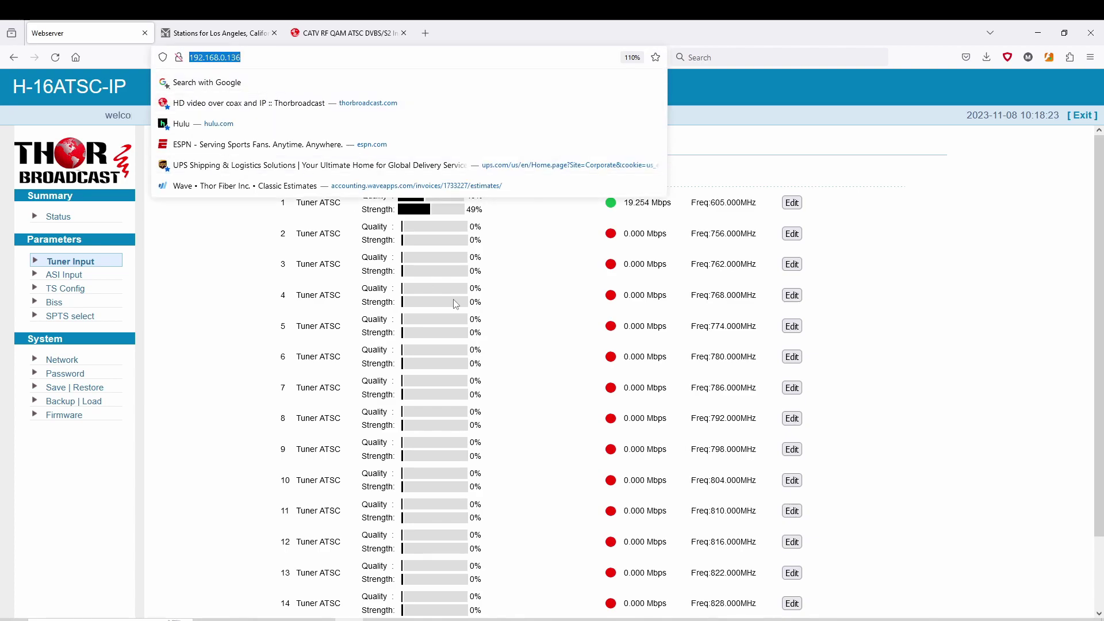
{"action": "left_click", "coordinate": [859, 362]}
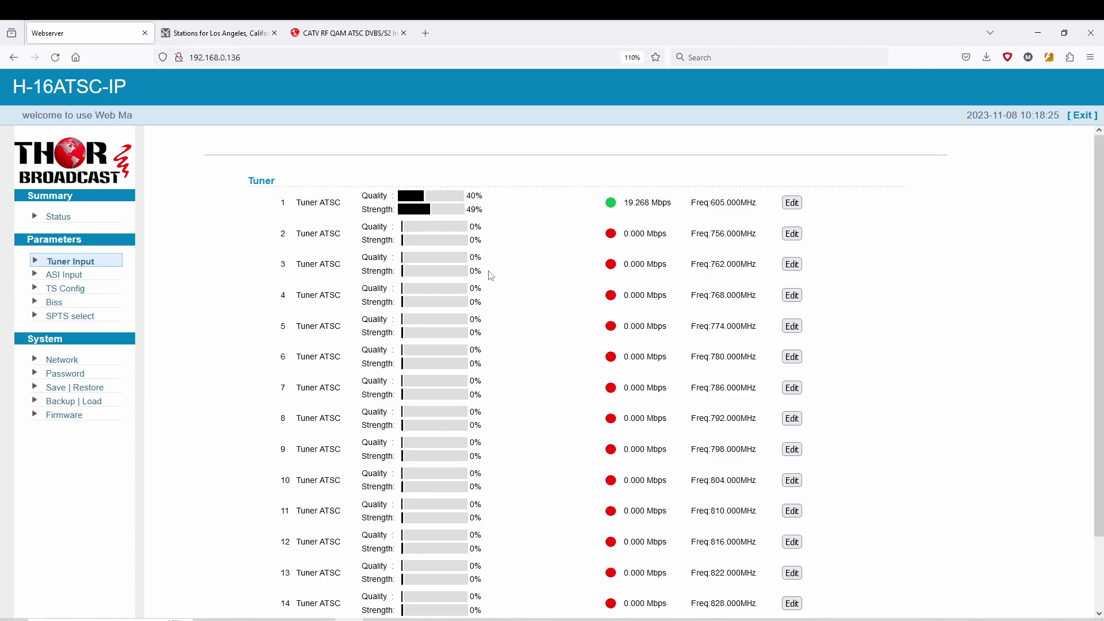
{"action": "scroll", "coordinate": [525, 419], "scroll_direction": "down", "scroll_amount": 3}
{"action": "scroll", "coordinate": [526, 460], "scroll_direction": "up", "scroll_amount": 3}
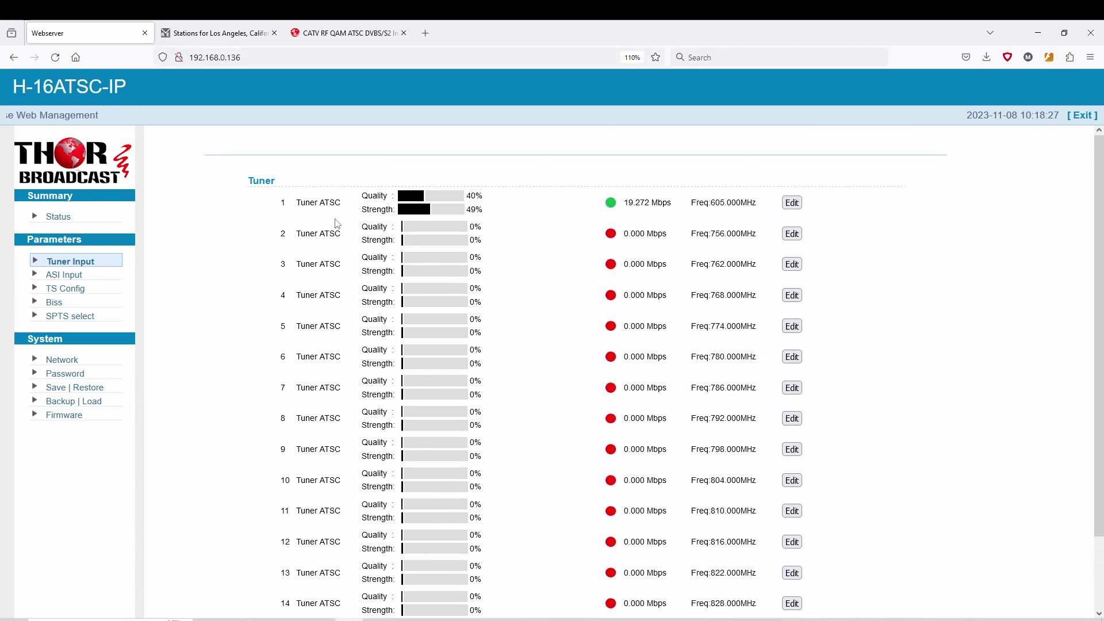
{"action": "left_click", "coordinate": [72, 317]}
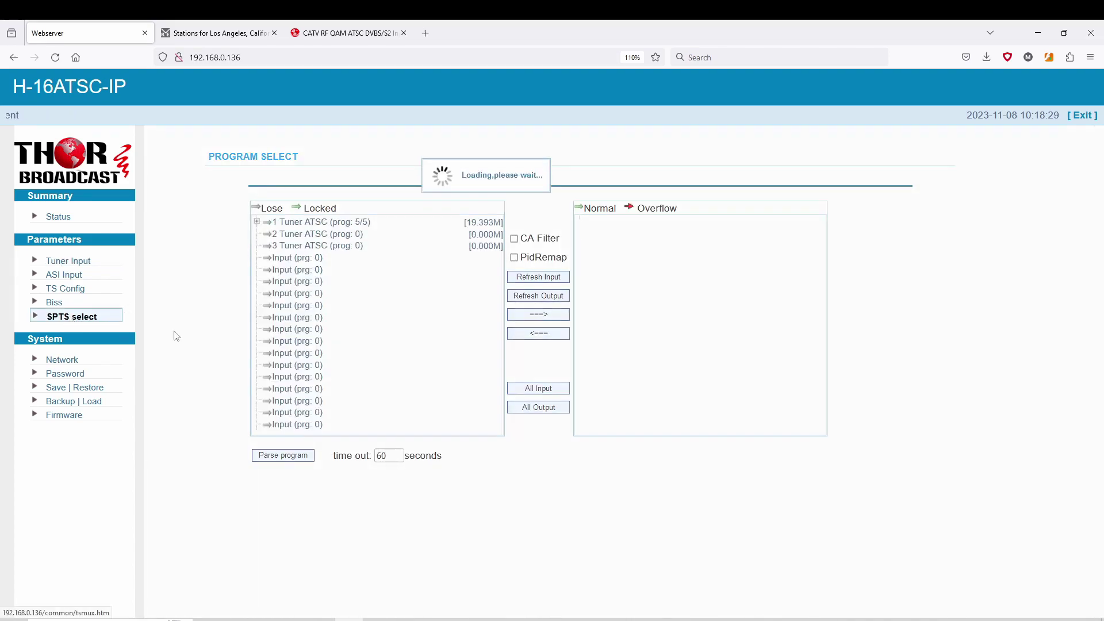
{"action": "left_click", "coordinate": [257, 222]}
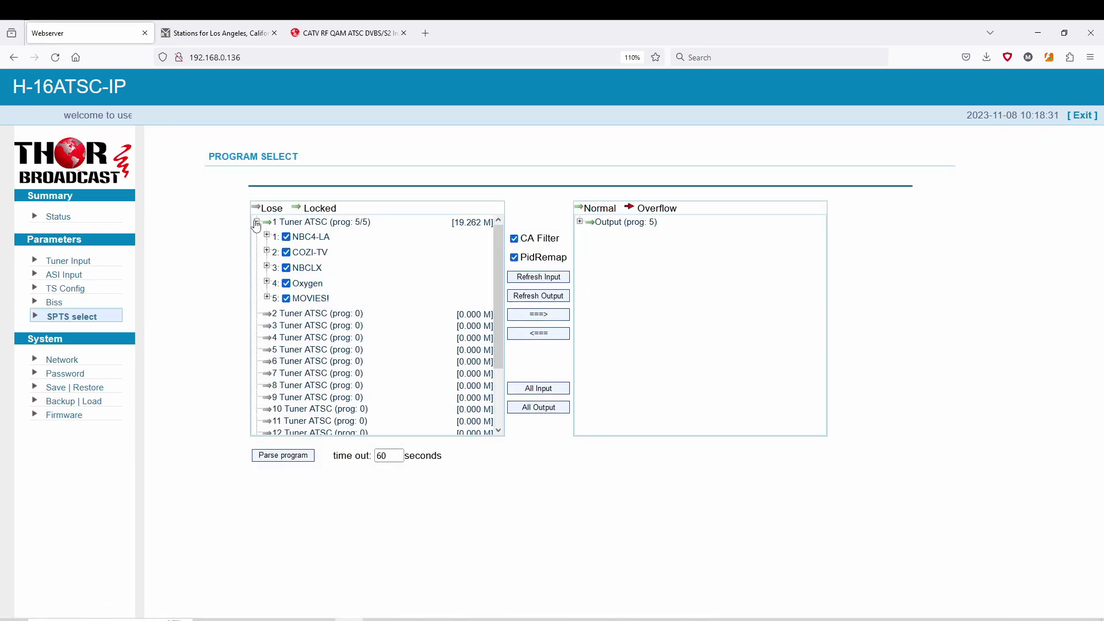
{"action": "left_click", "coordinate": [580, 223]}
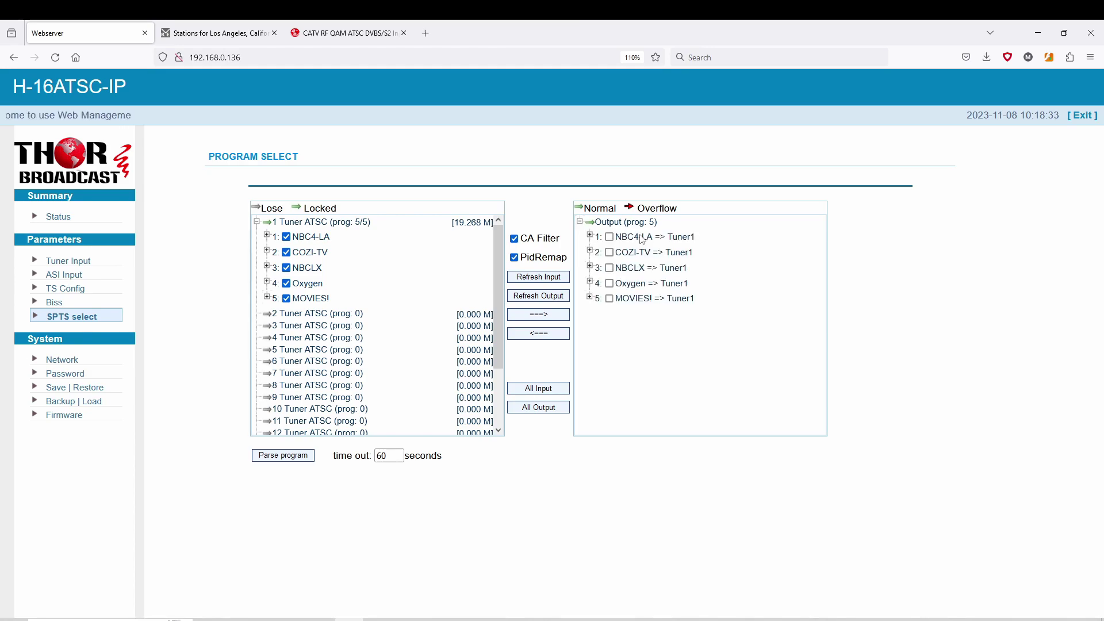